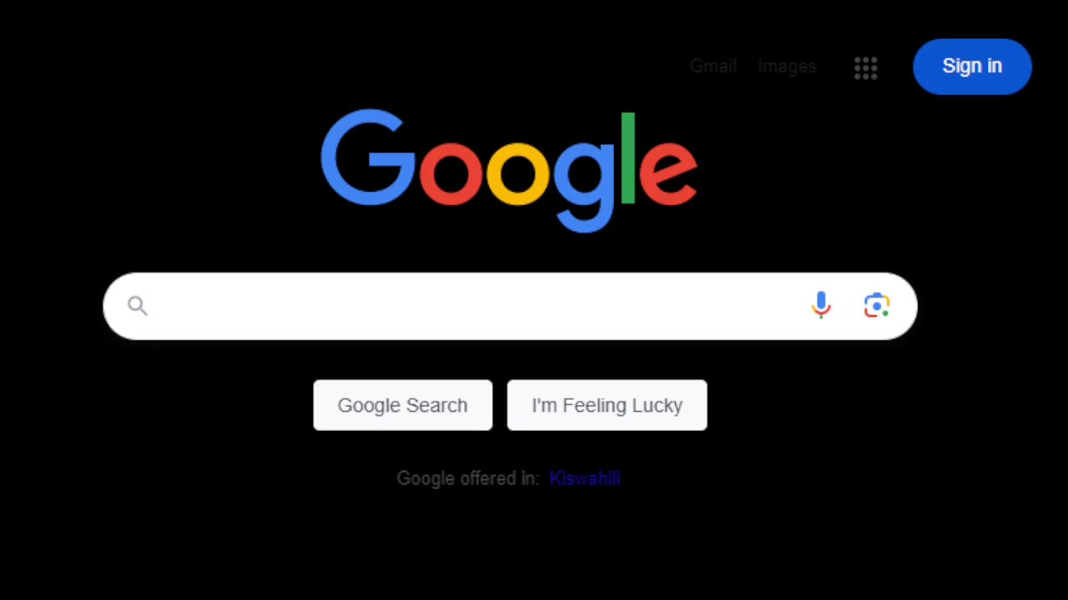
- Search the web for "microsoft visual c++"
text(mic)
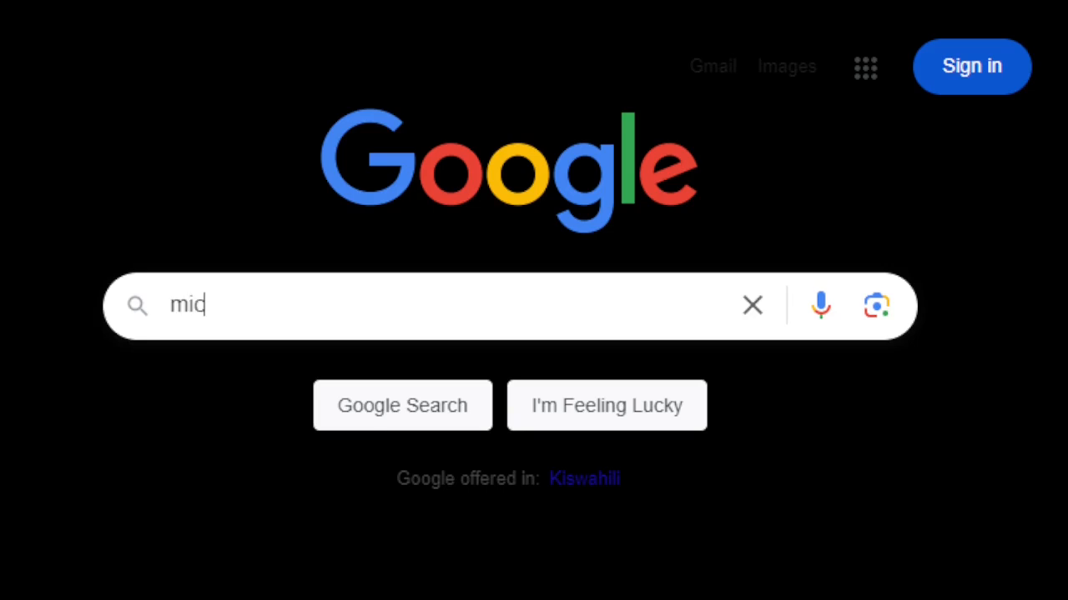
text(ro)
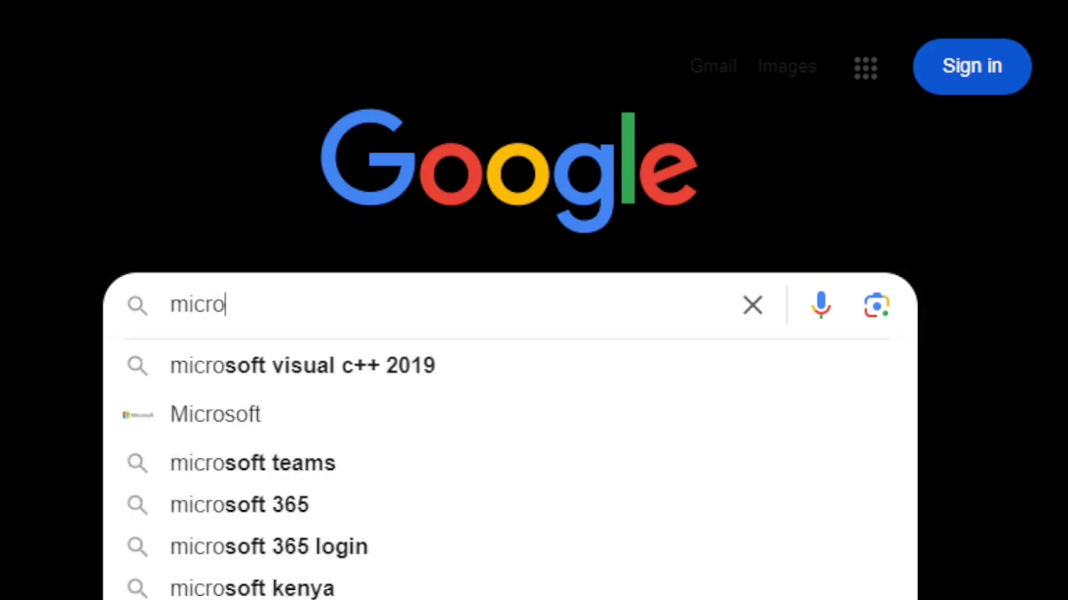
text(soft v)
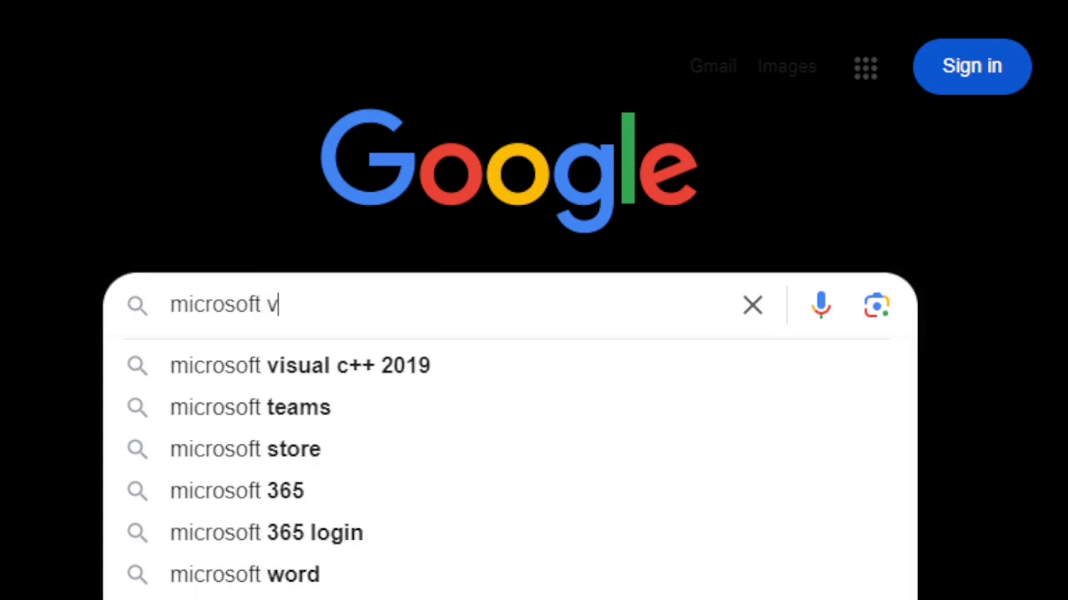
text(isual )
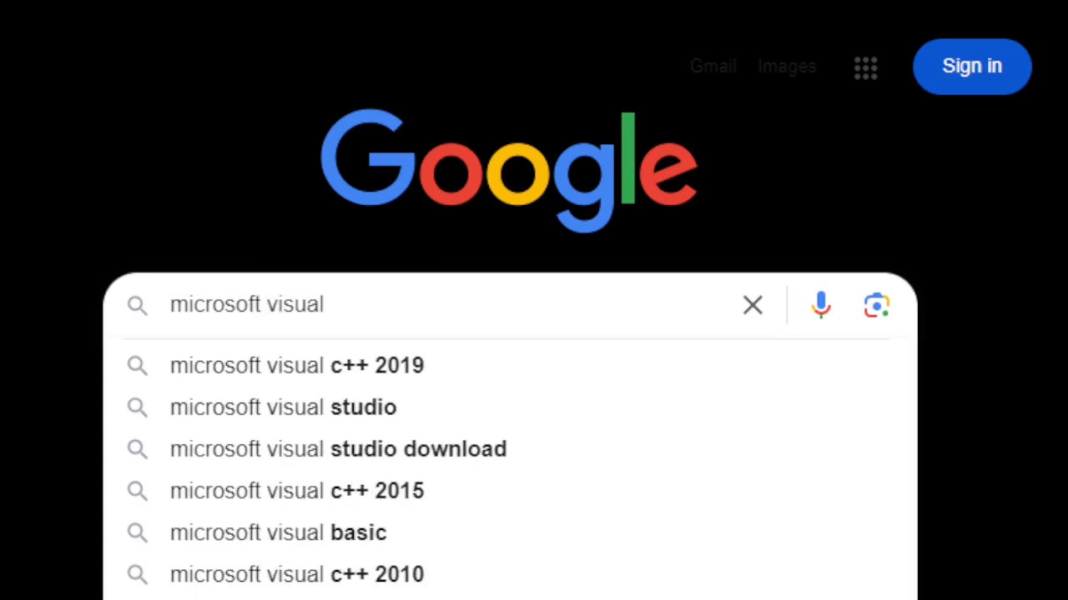
text(c)
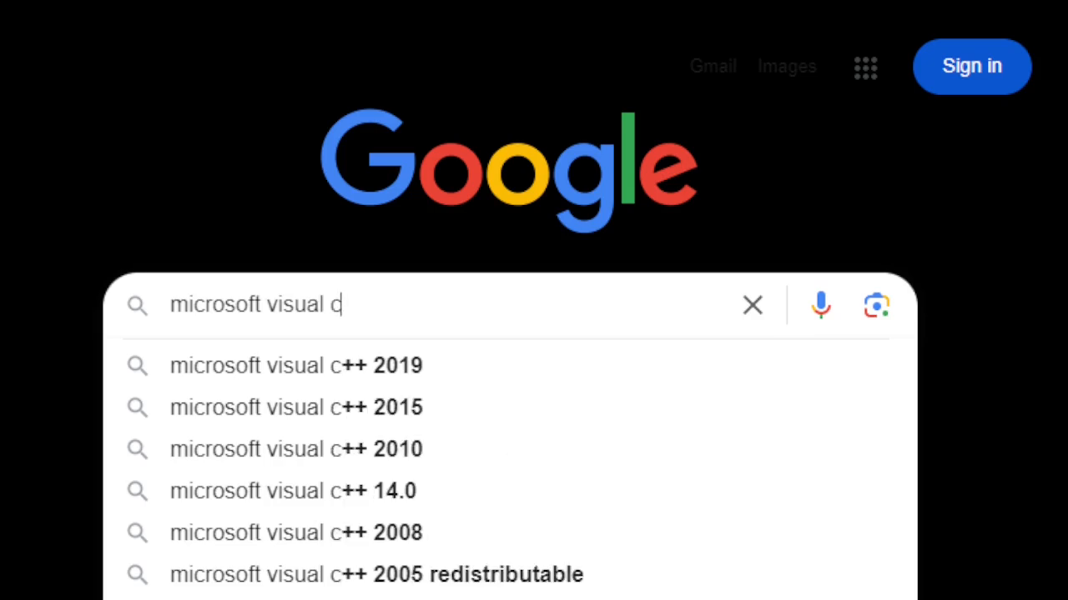
text(++)
key(Return)
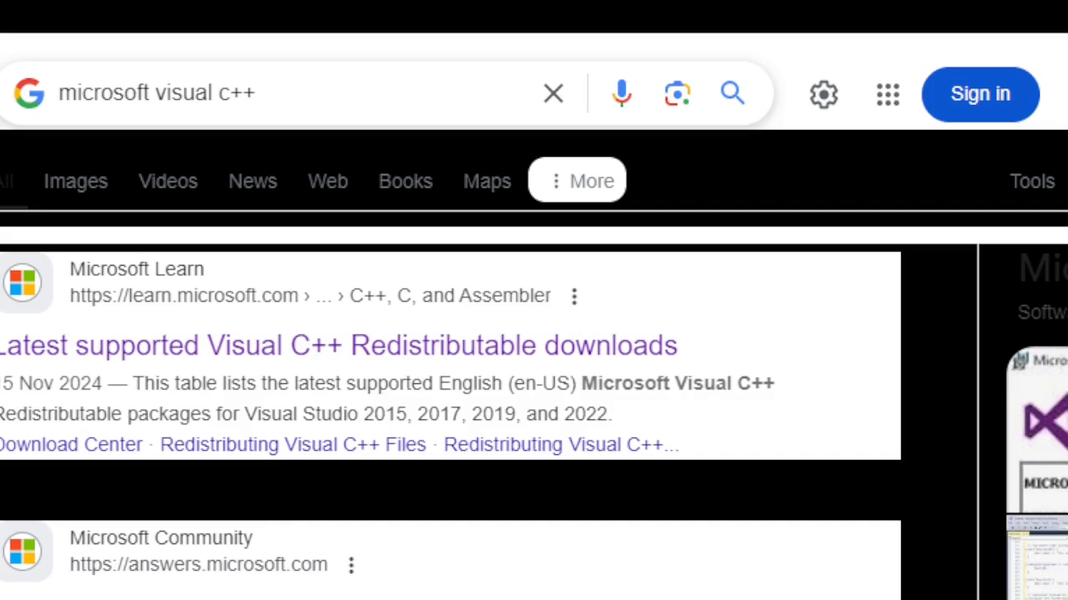
- Replace the search query and search the web for "oracle virtualbox"
click(256, 93)
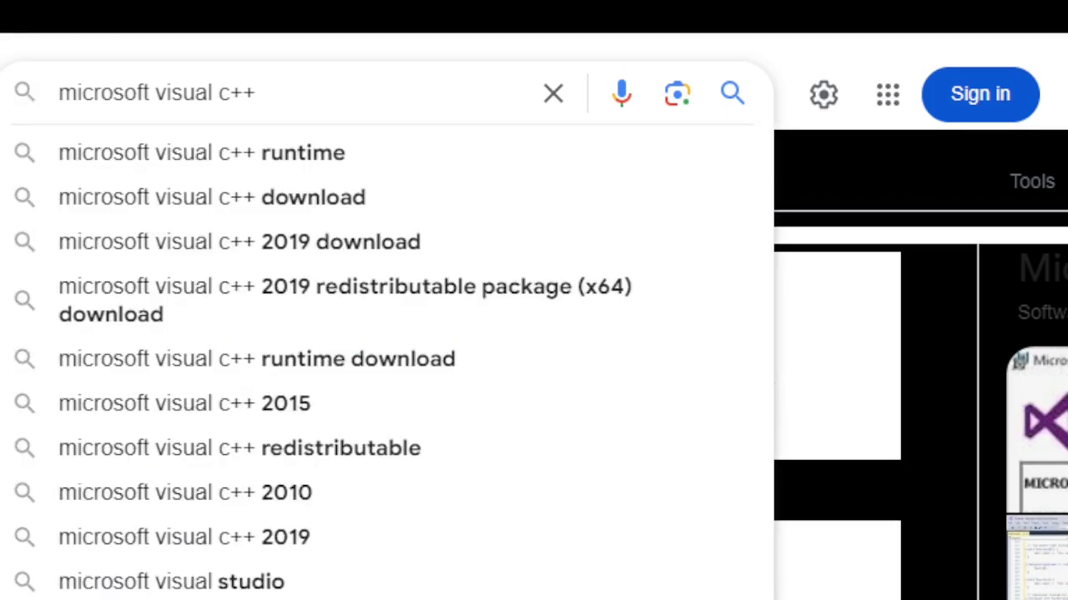
key(ctrl+a)
text(o)
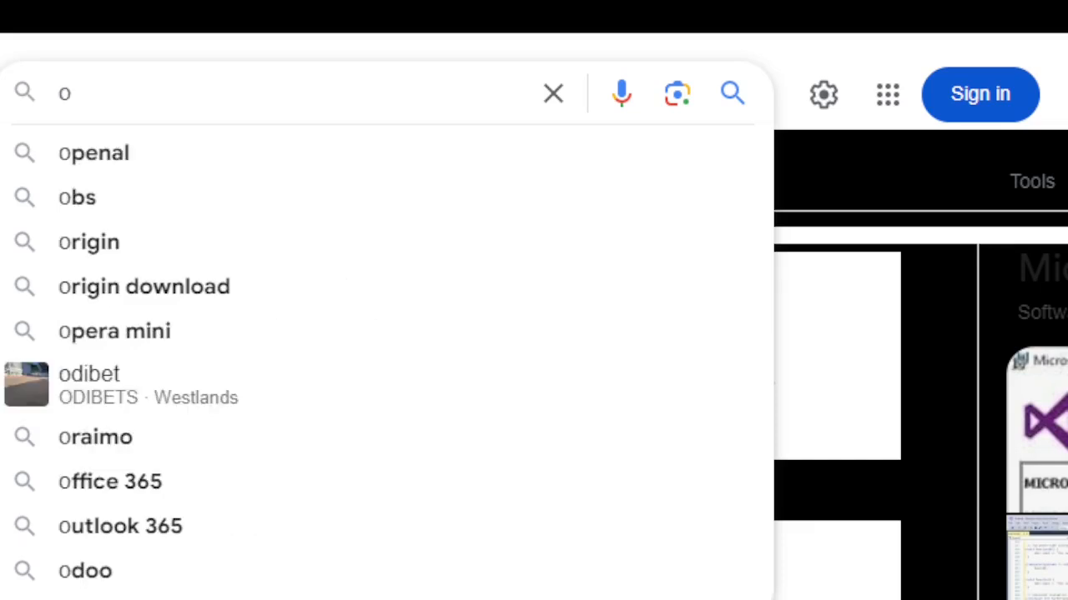
text(racl)
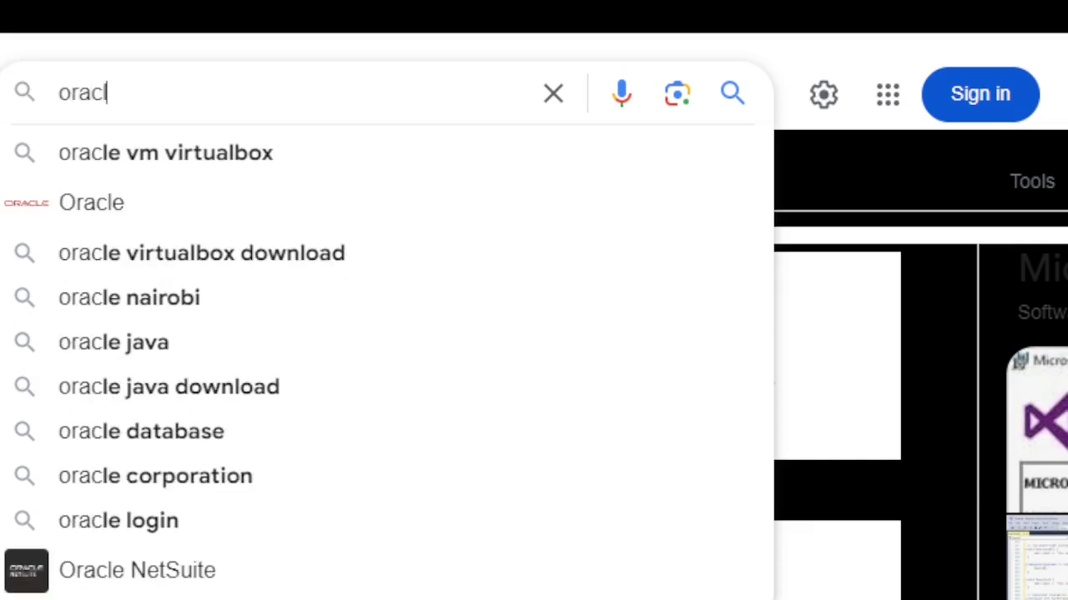
text(e v)
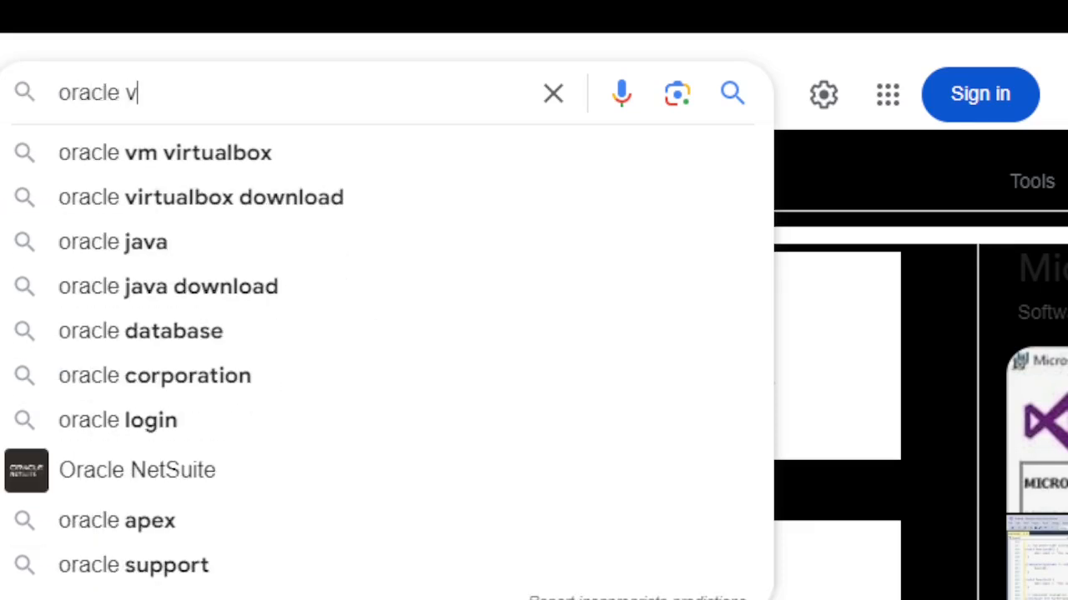
text(irta)
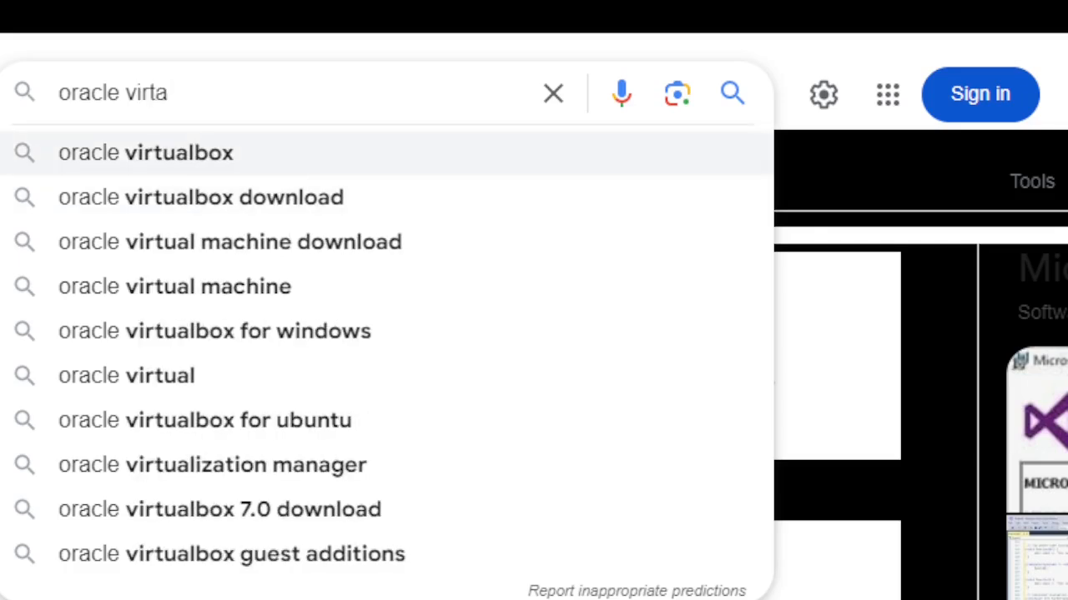
key(BackSpace)
text(i)
key(BackSpace)
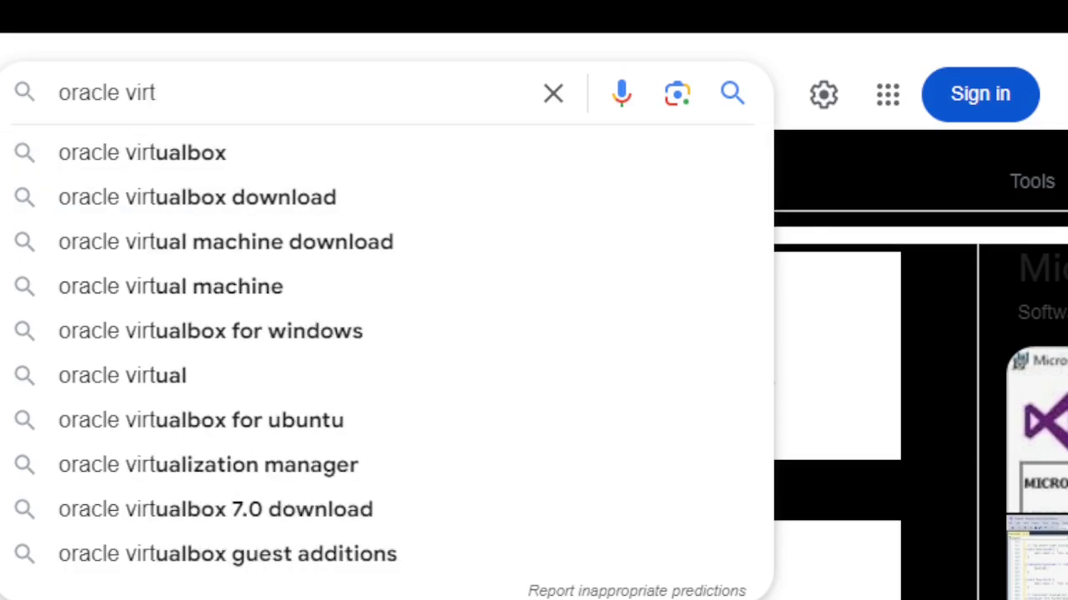
text(ua)
key(Down)
key(Return)
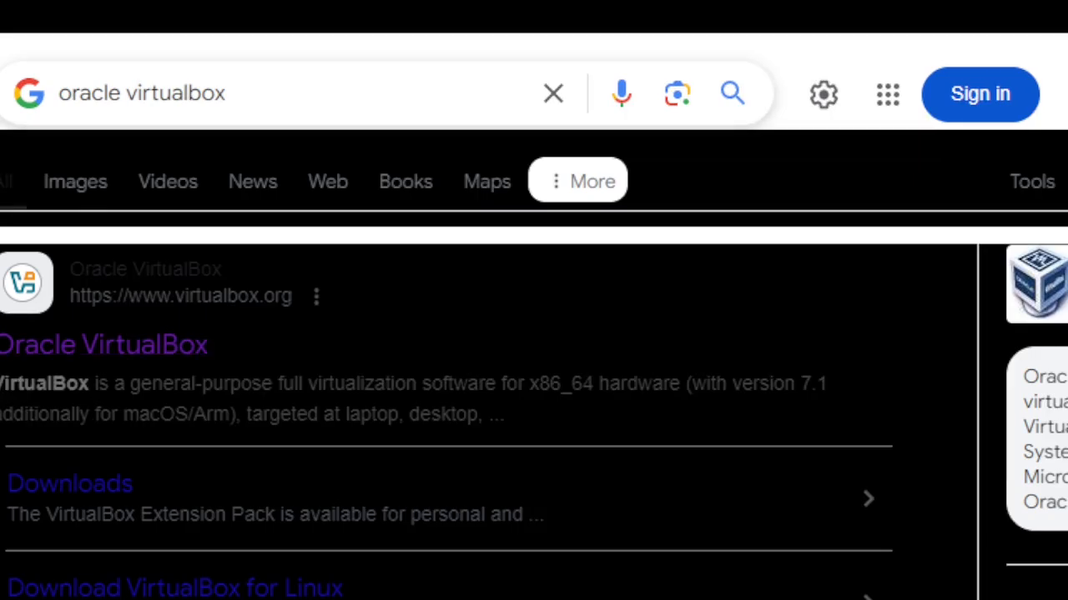
- Replace the whole search query with "kali.org" and run the search
double_click(225, 92)
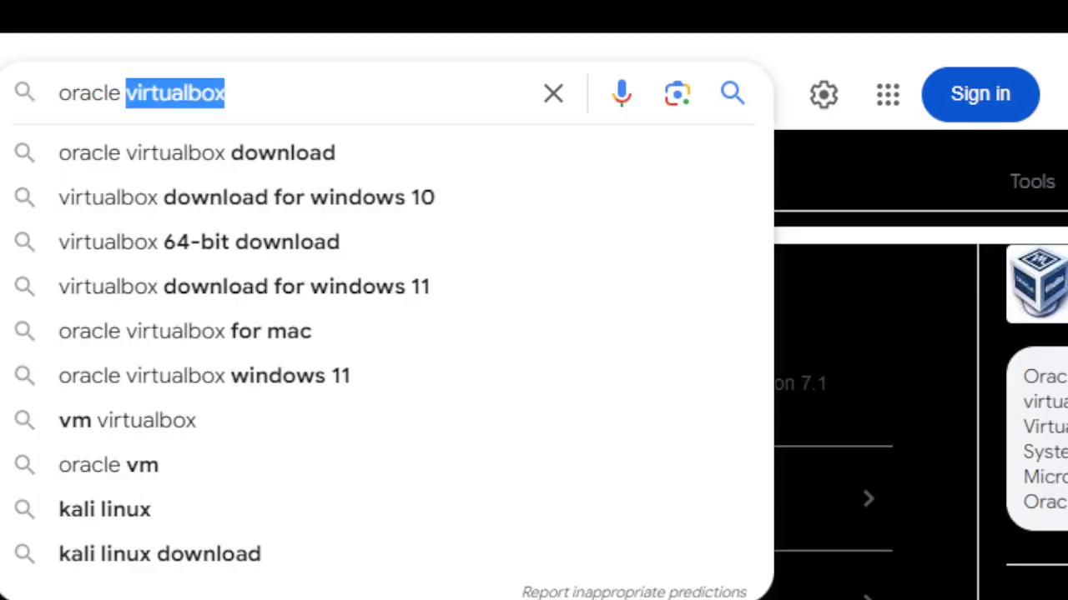
click(225, 93)
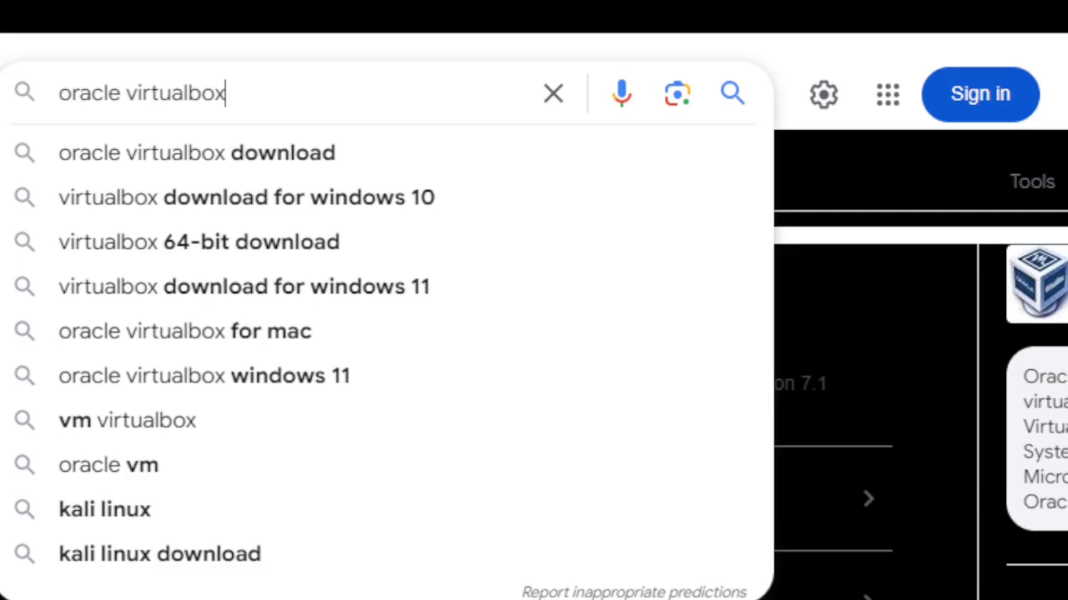
key(ctrl+shift+Left)
key(ctrl+shift+Right)
key(ctrl+shift+Left)
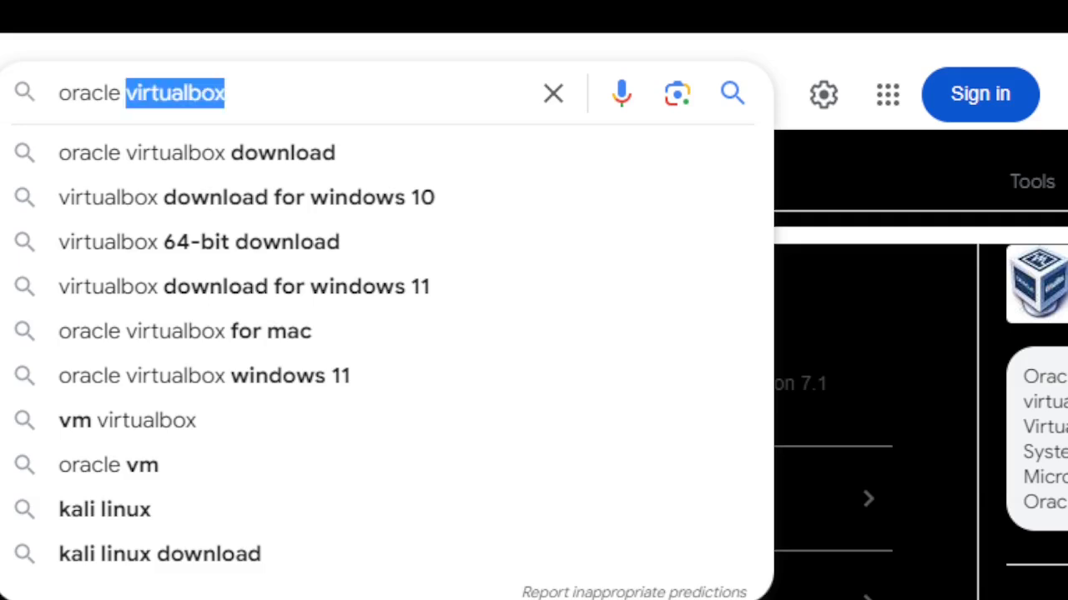
key(ctrl+shift+Left)
text(kak)
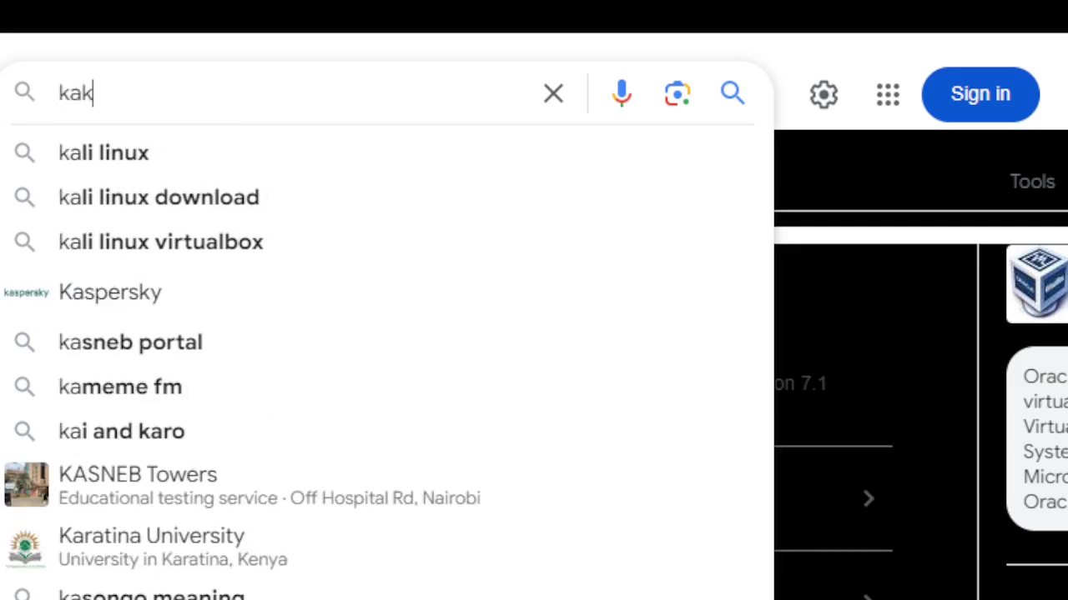
key(BackSpace)
text(li)
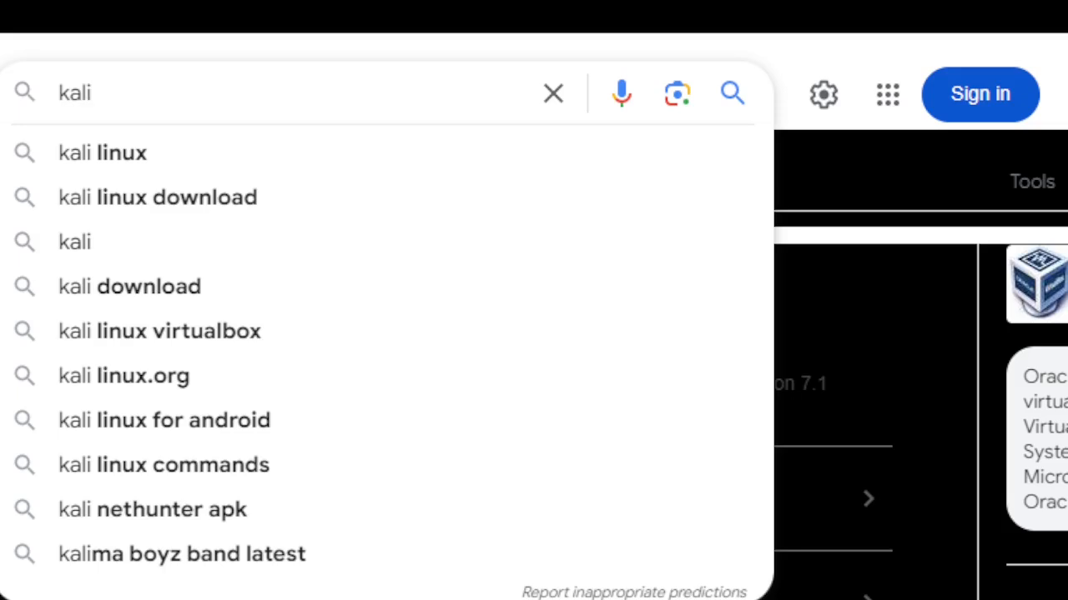
text(.org)
key(Return)
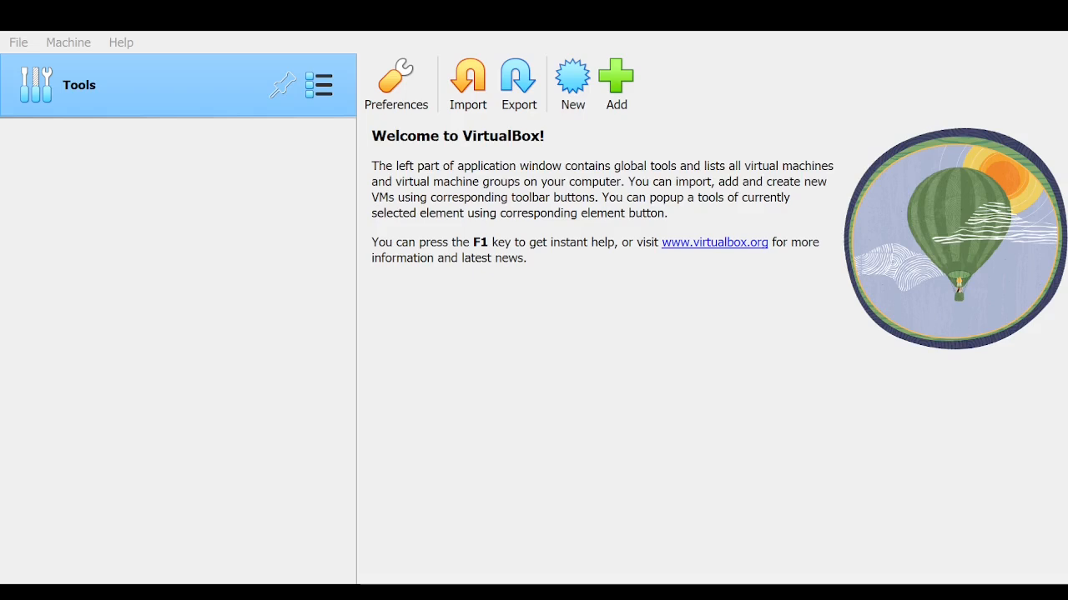
- In VirtualBox, start a new virtual machine named "Kali Linux 2025" with version Debian (64-bit) and continue to the hardware settings
click(575, 96)
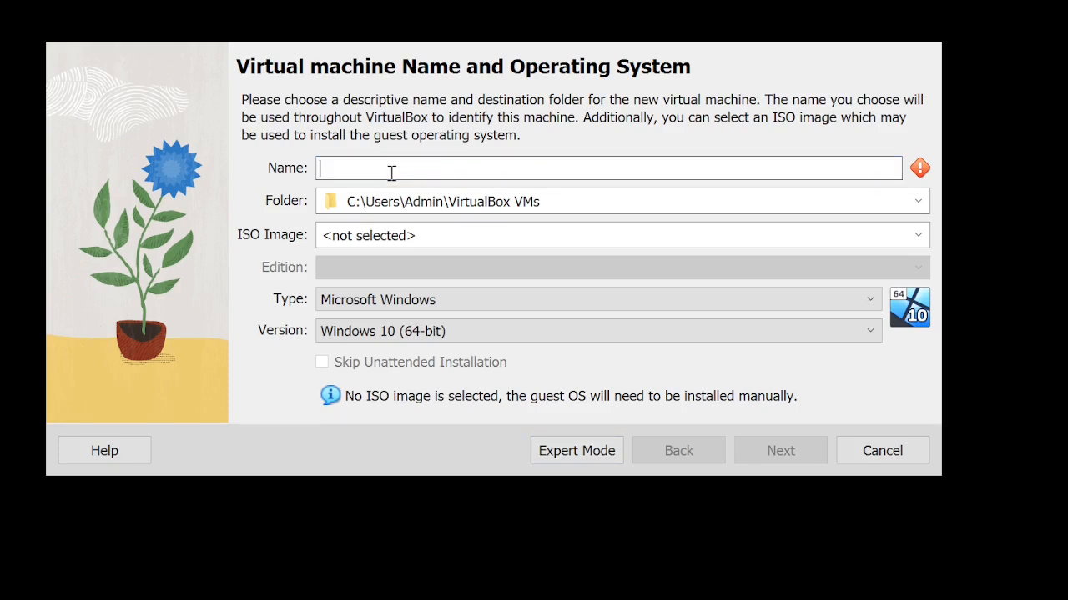
text(Kali Linu)
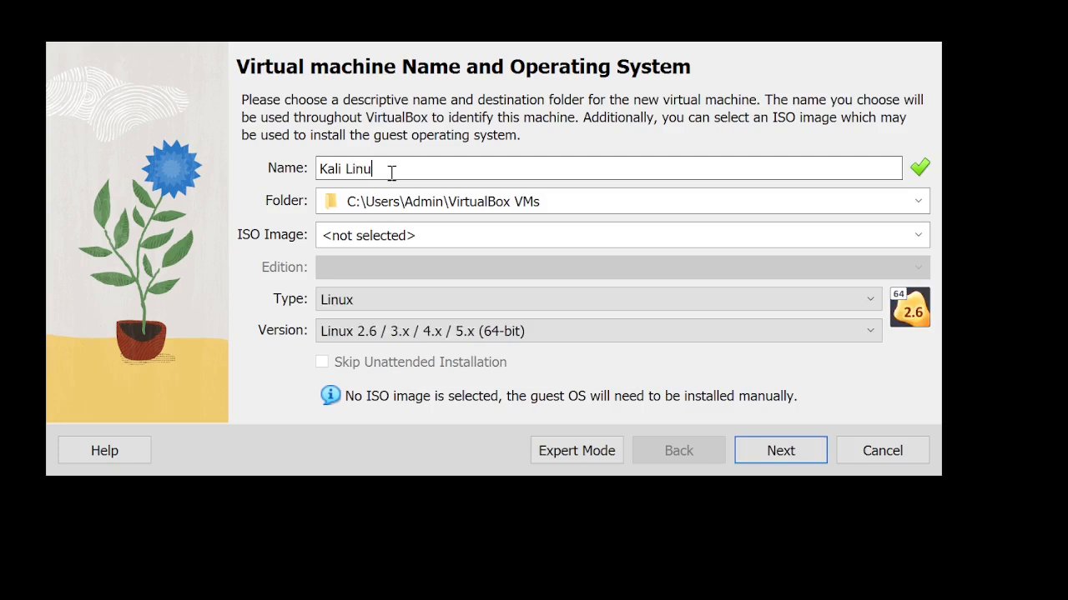
text(x 2025)
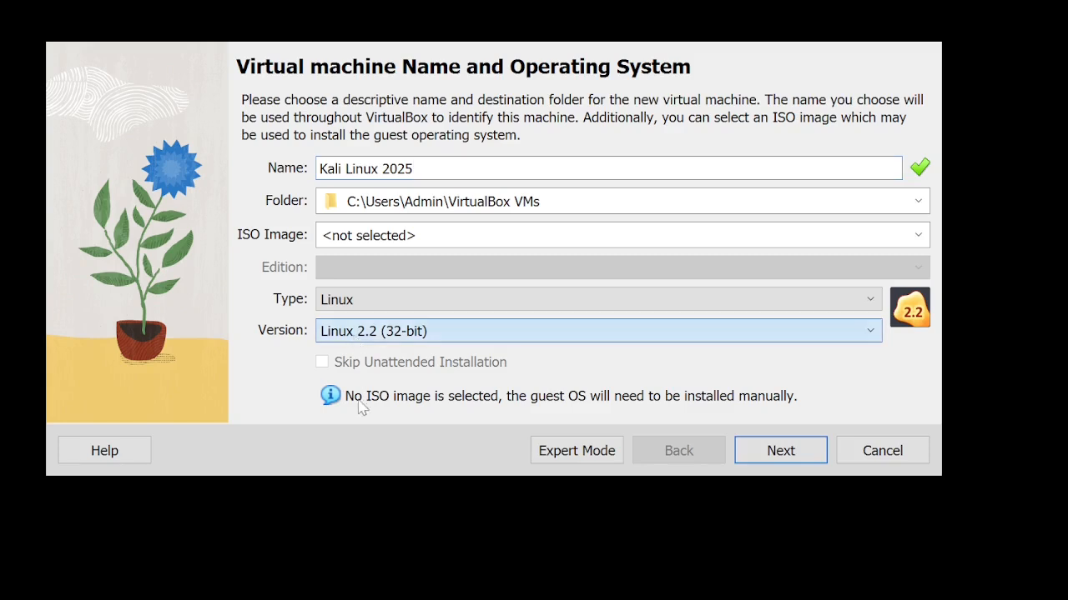
click(576, 501)
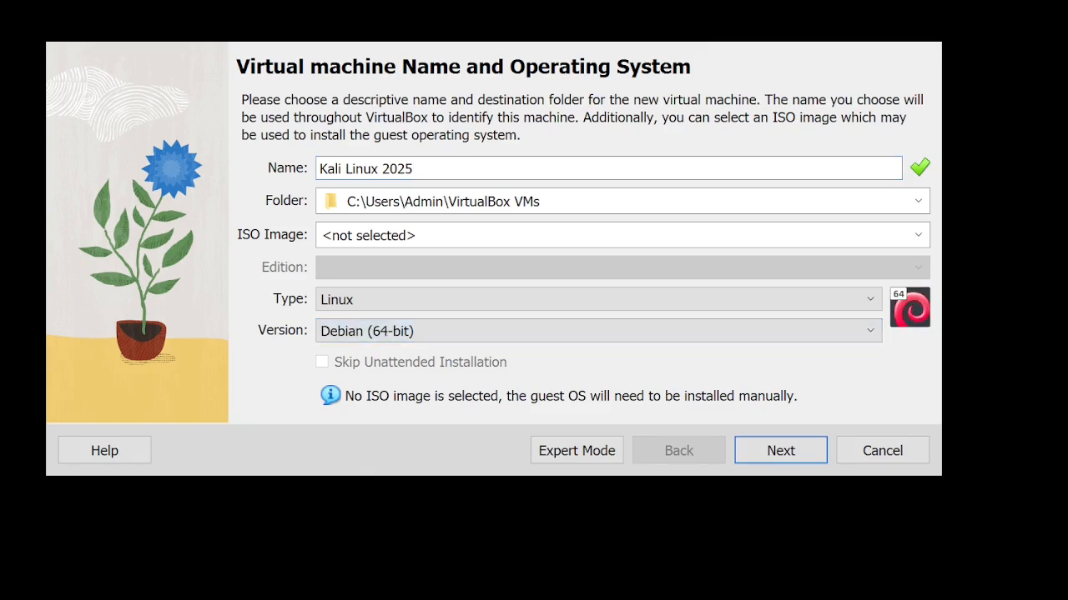
click(777, 461)
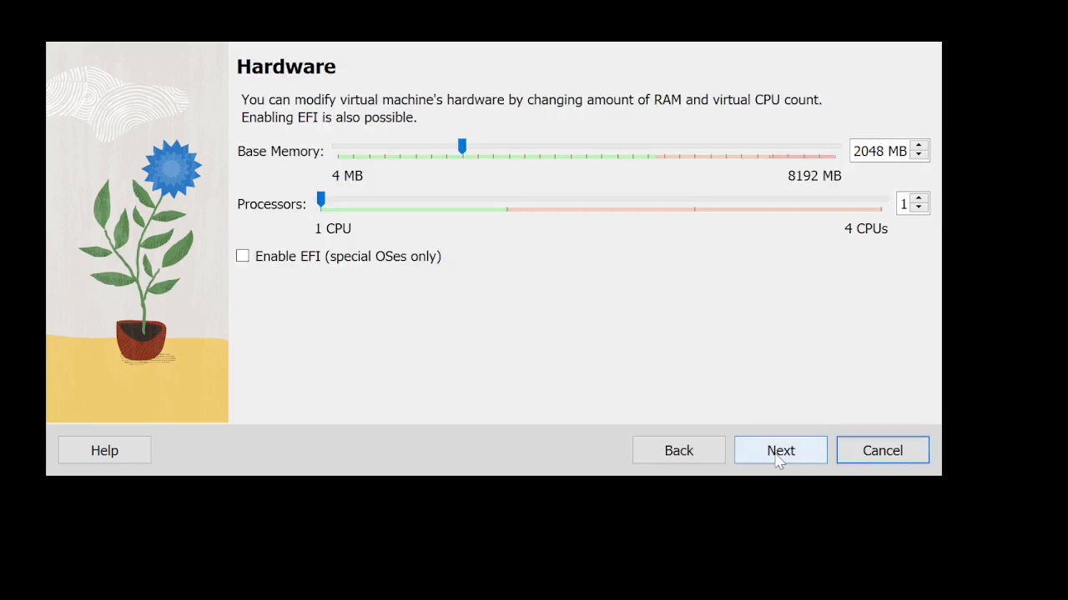
- Set the new machine's base memory to 4096 MB and its processors to 2, and continue to the virtual hard disk settings
drag(463, 145, 592, 178)
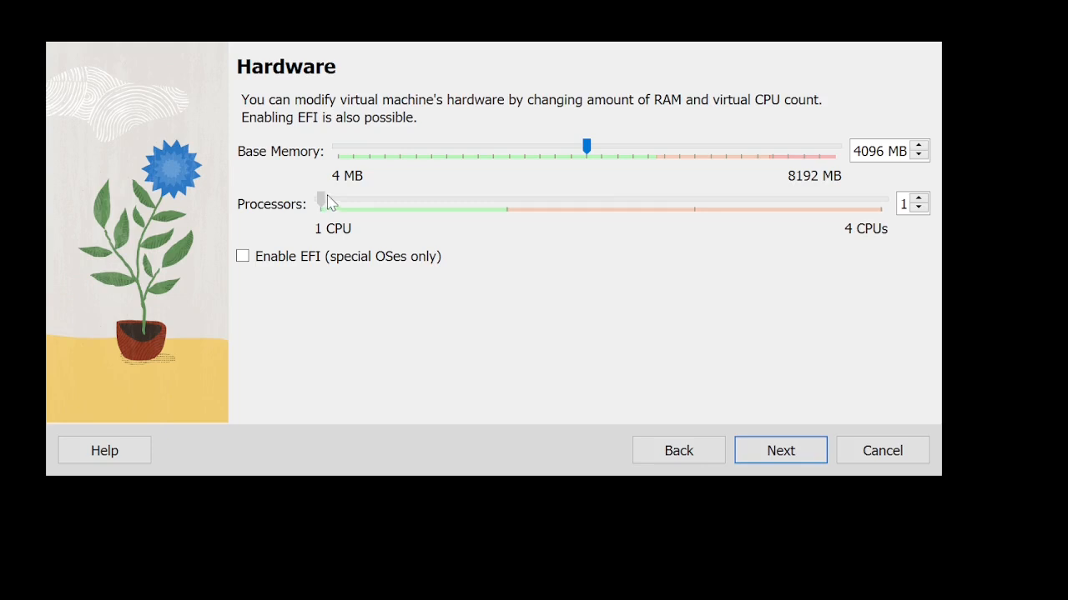
drag(327, 205, 464, 231)
click(778, 450)
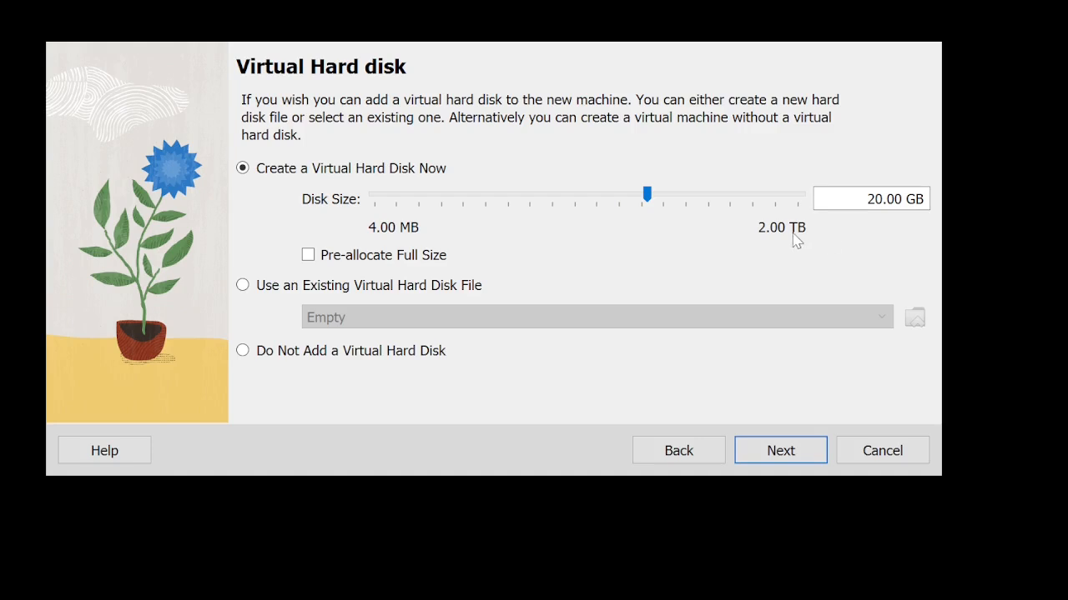
- Set the virtual hard disk size to 50 GB and finish creating the machine
click(877, 199)
key(BackSpace)
text(5)
click(782, 451)
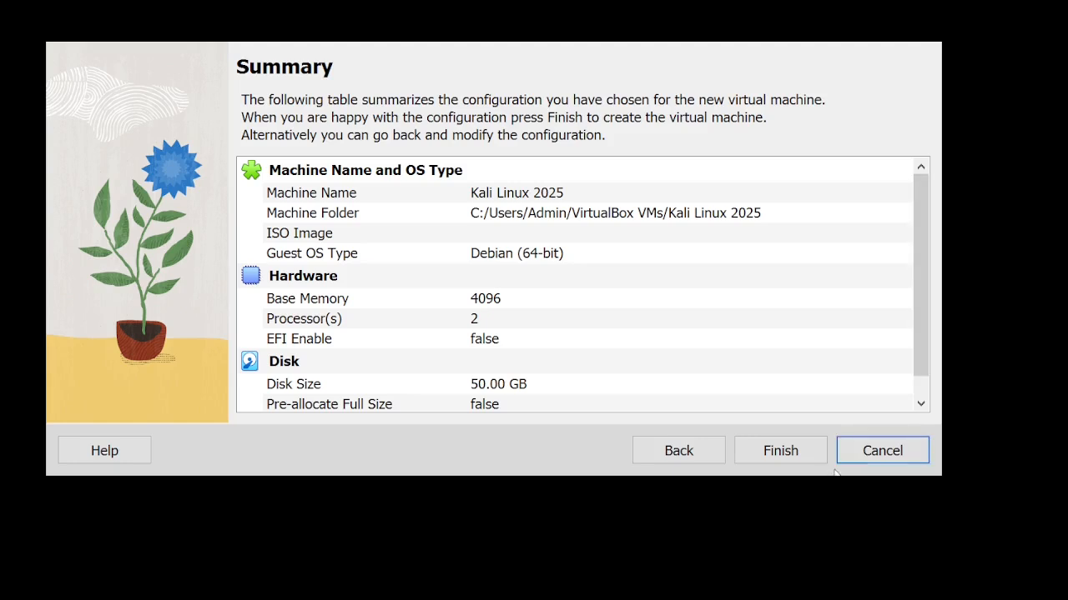
click(803, 463)
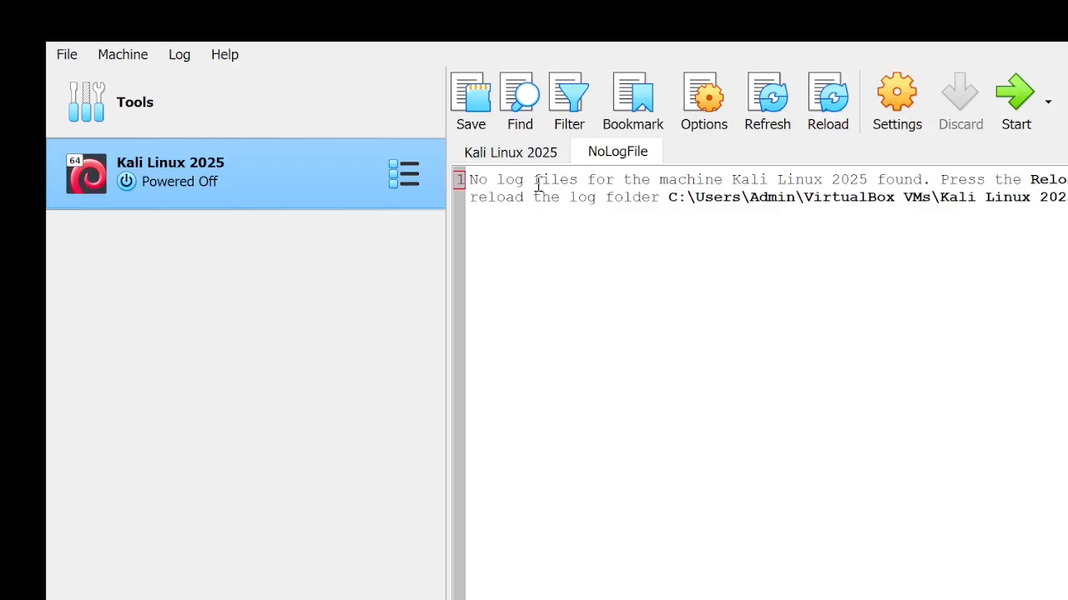
- Open the Kali Linux 2025 machine's settings and set the shared clipboard to Bidirectional
click(484, 156)
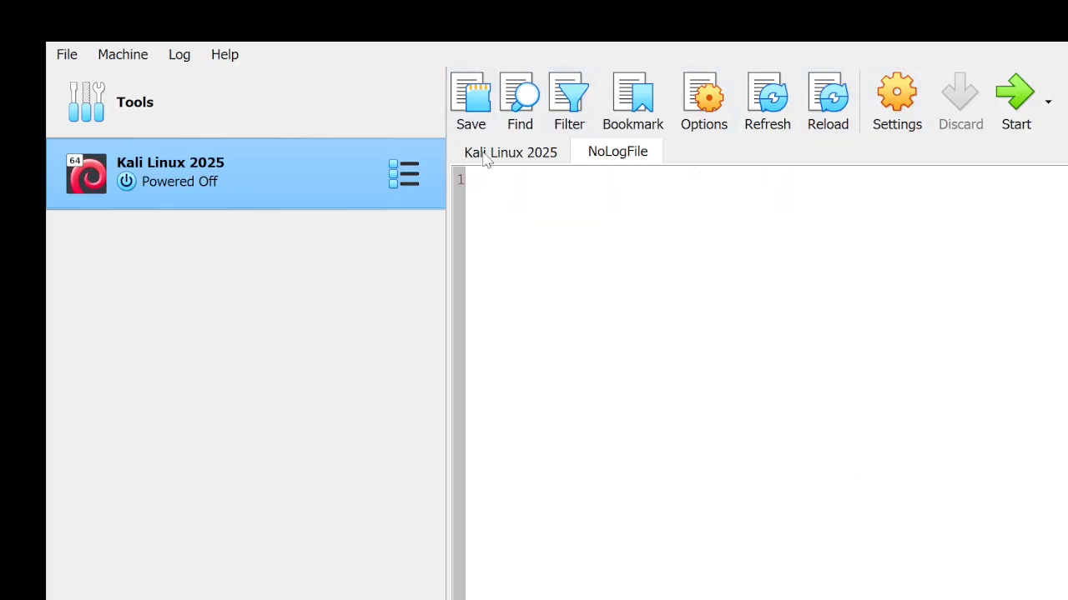
click(889, 127)
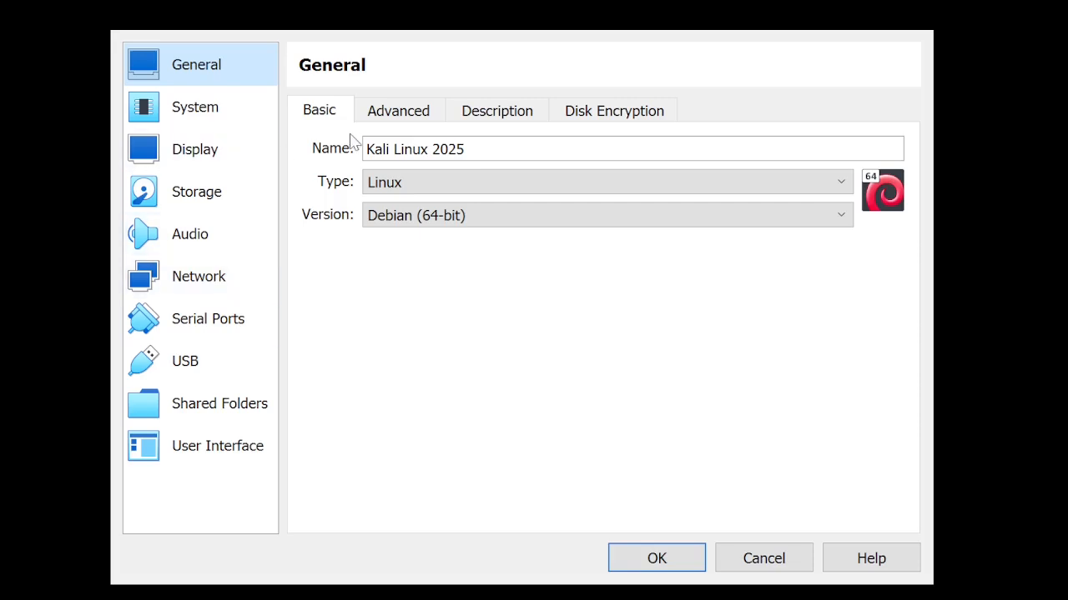
click(401, 111)
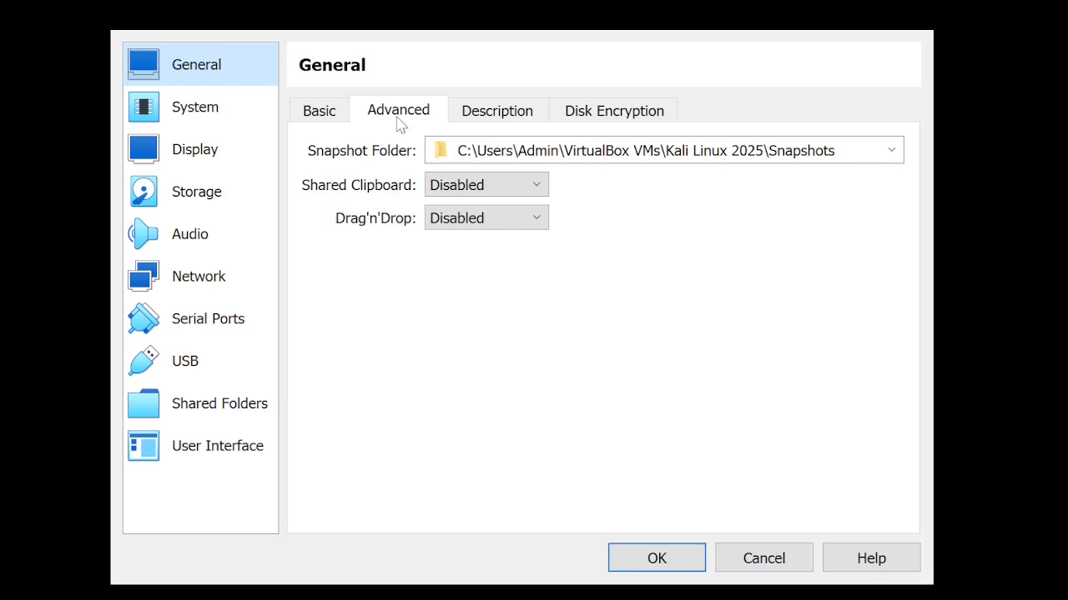
click(483, 184)
click(461, 265)
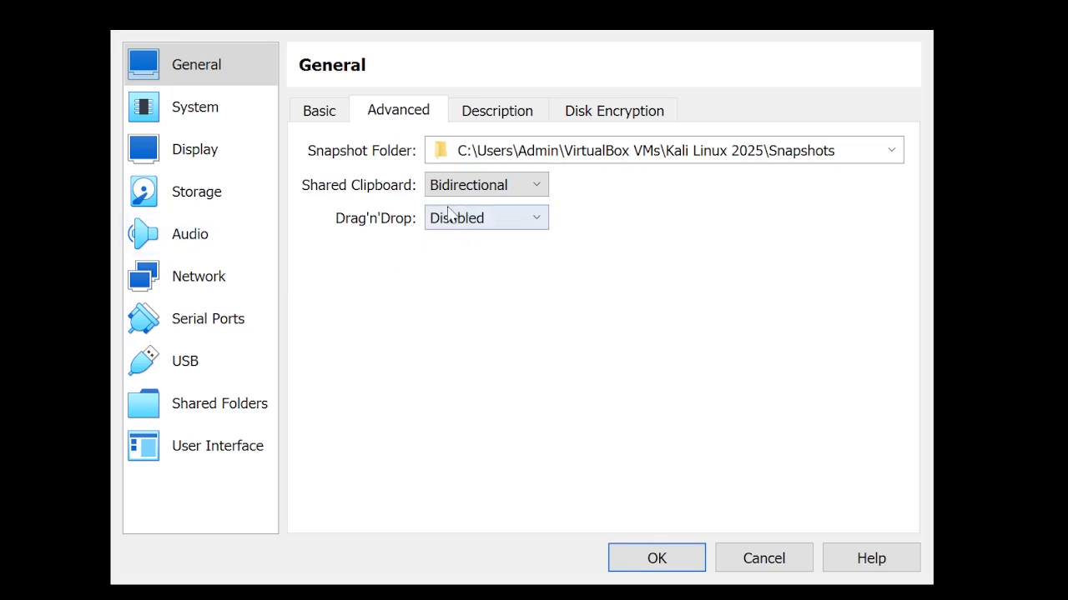
- Review the machine's disk encryption options and its motherboard, processor and acceleration settings
click(491, 114)
click(608, 117)
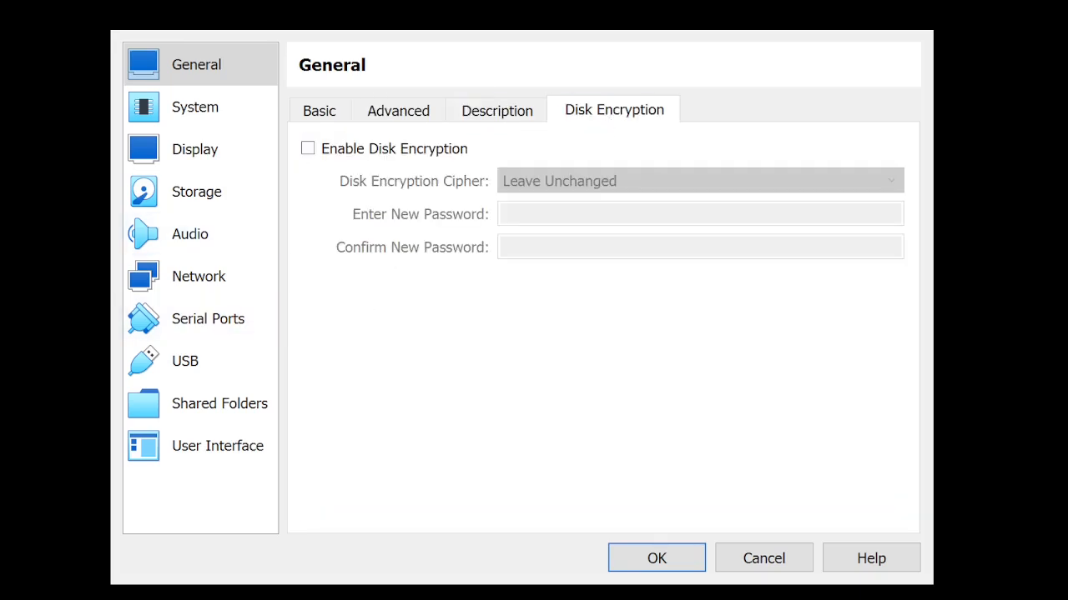
click(213, 111)
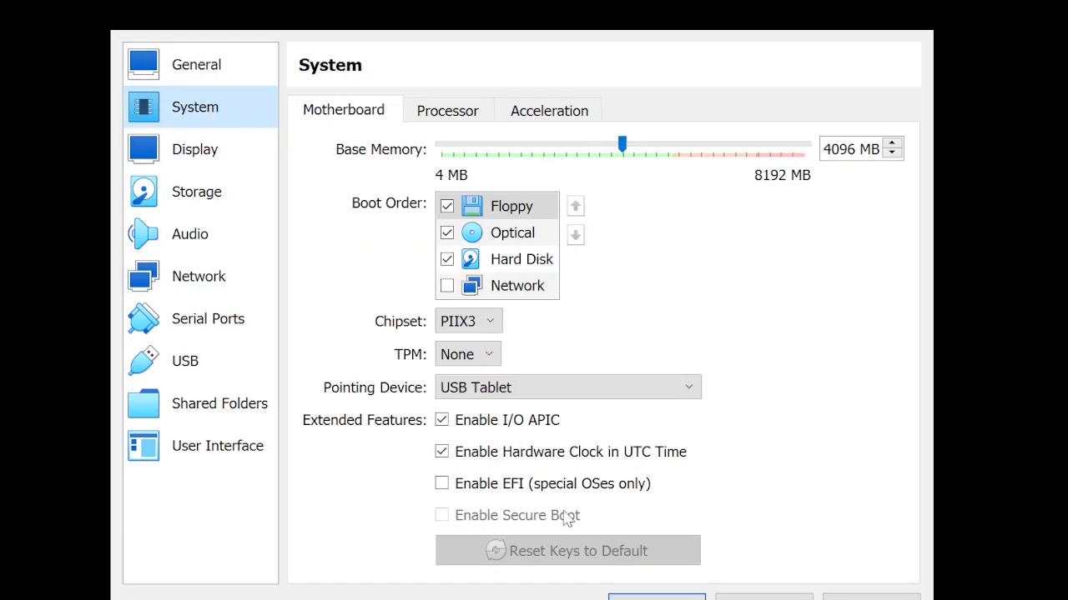
click(472, 114)
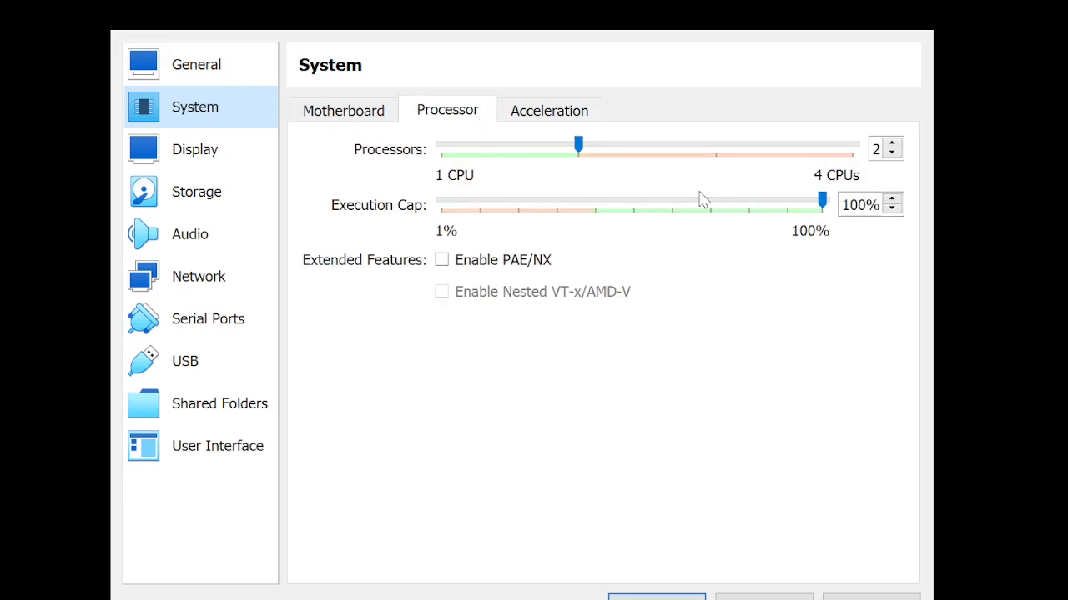
click(586, 108)
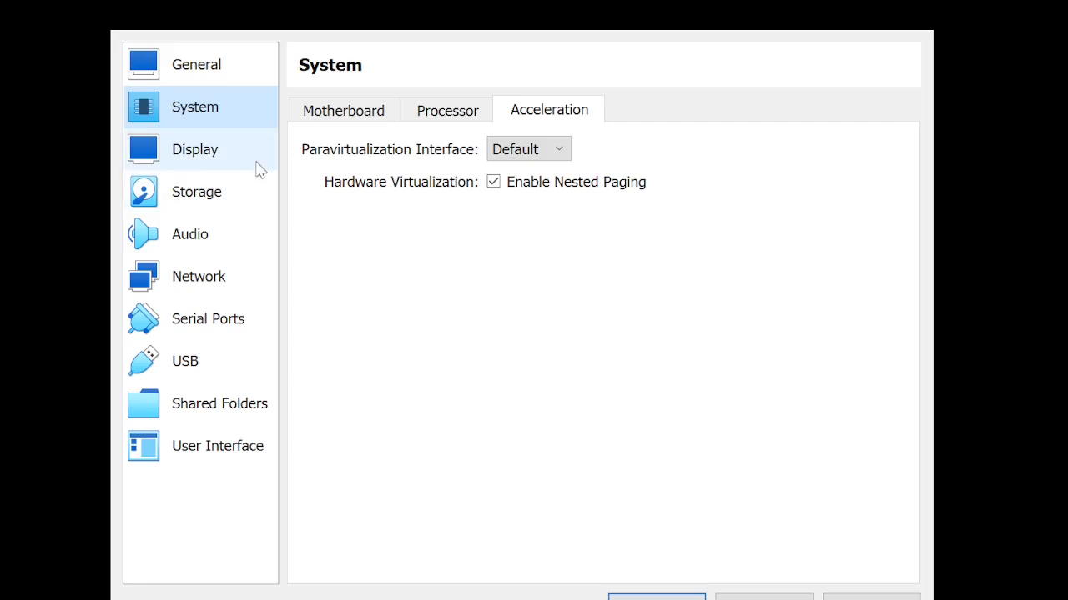
- Set the machine's display video memory to 128 MB and check the recording options
click(212, 155)
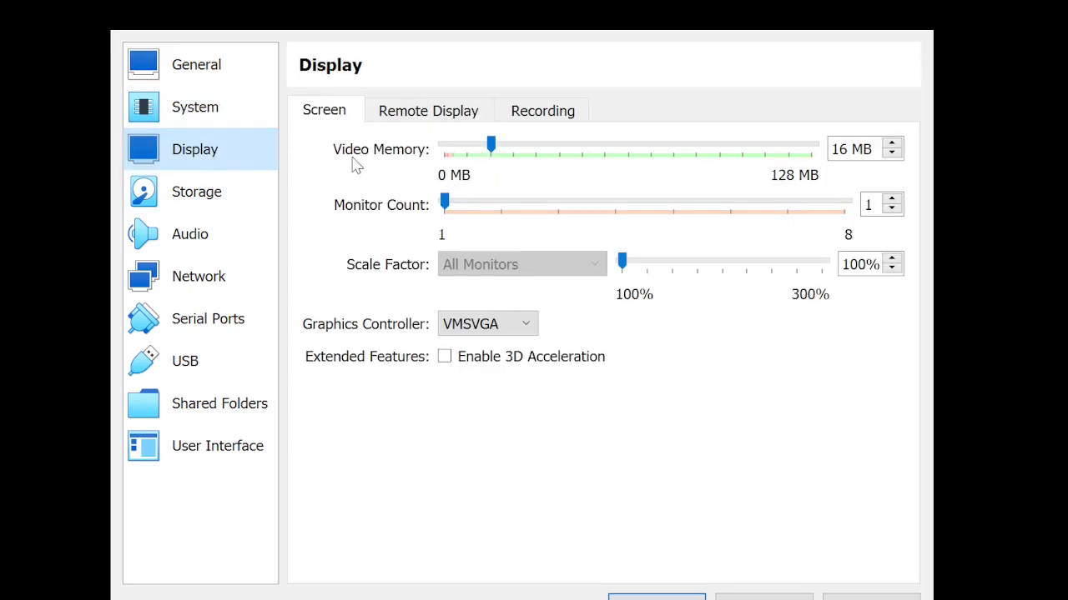
drag(490, 146, 822, 145)
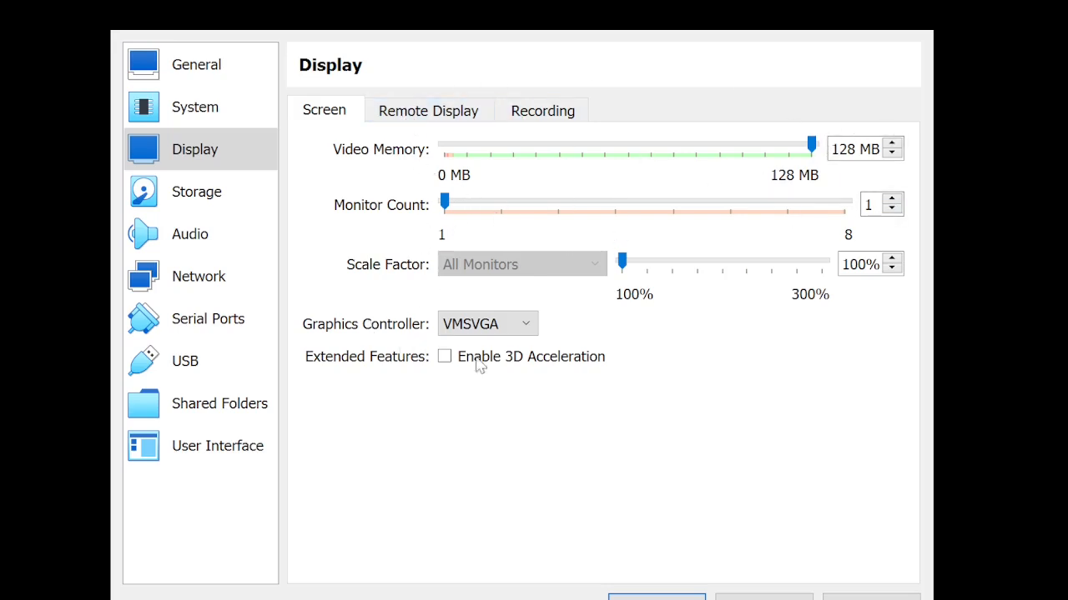
click(464, 109)
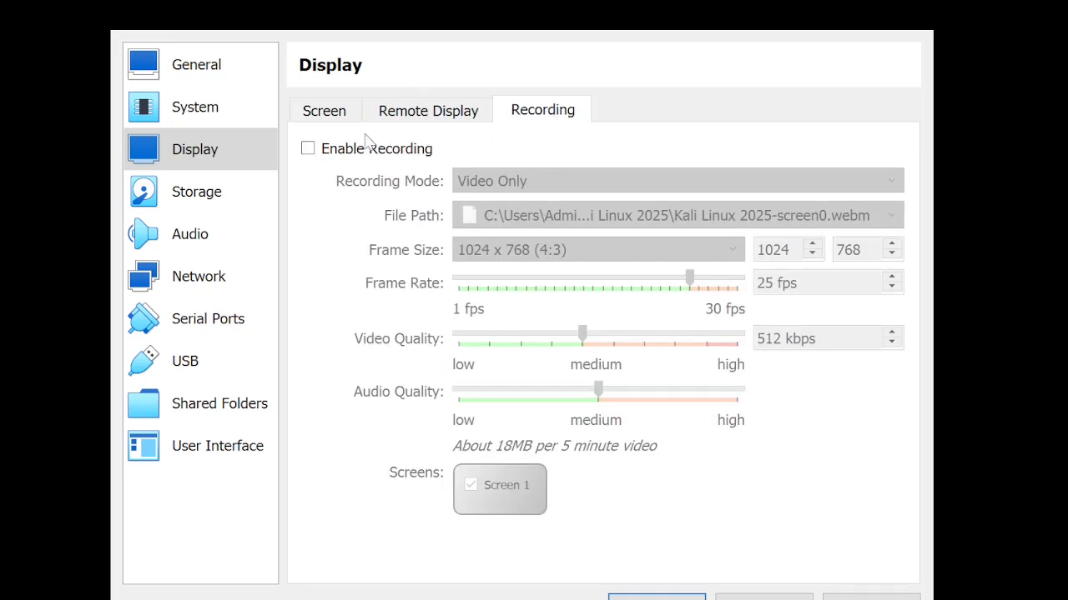
click(325, 111)
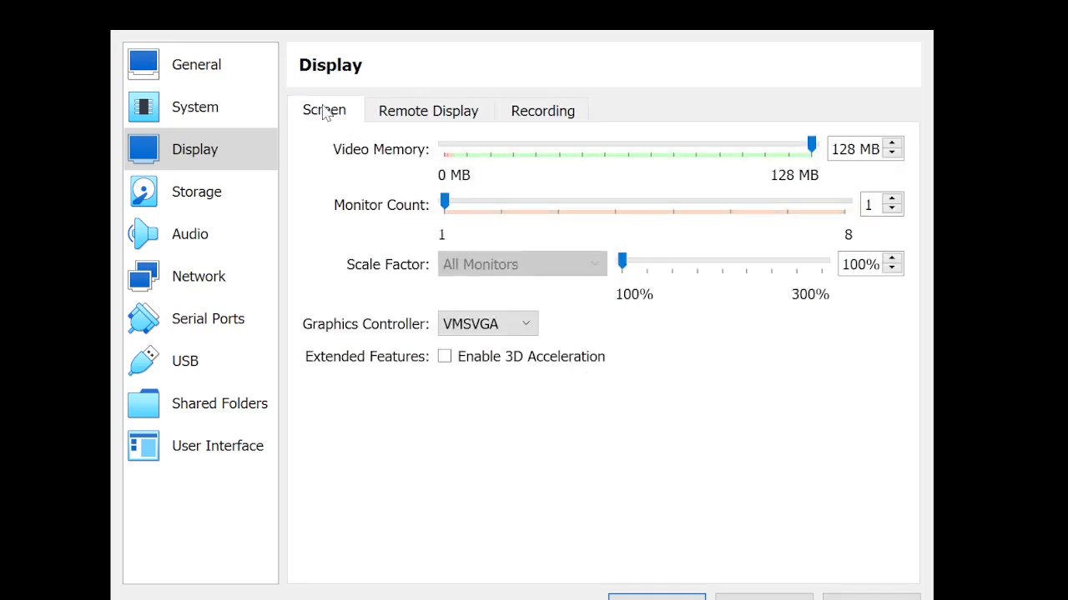
- Load the downloaded kali-linux-2024.4 installer image into the empty optical drive on the IDE controller
click(250, 210)
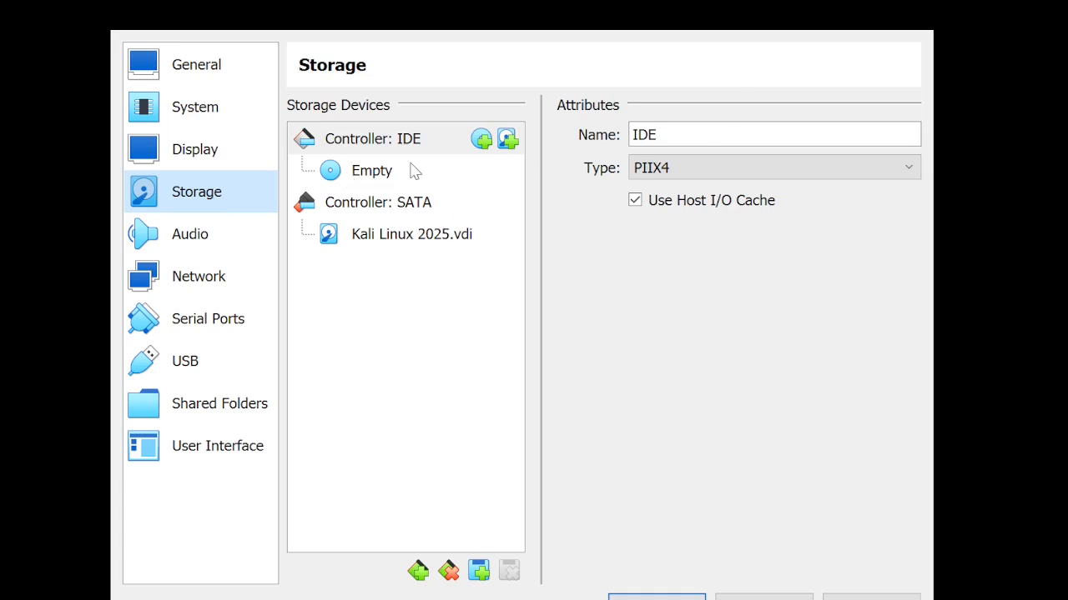
click(384, 177)
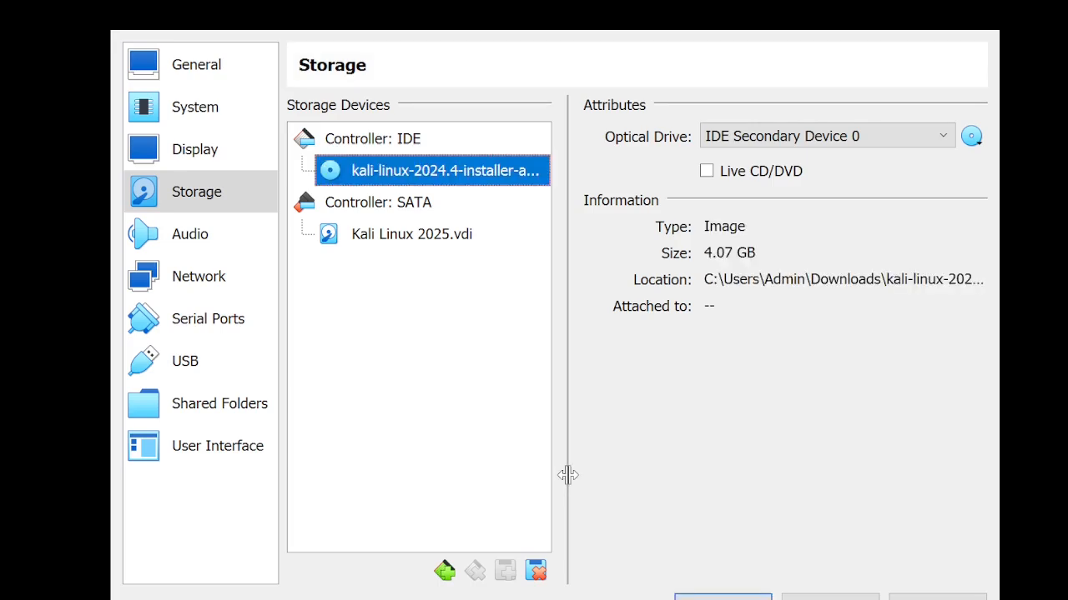
click(185, 231)
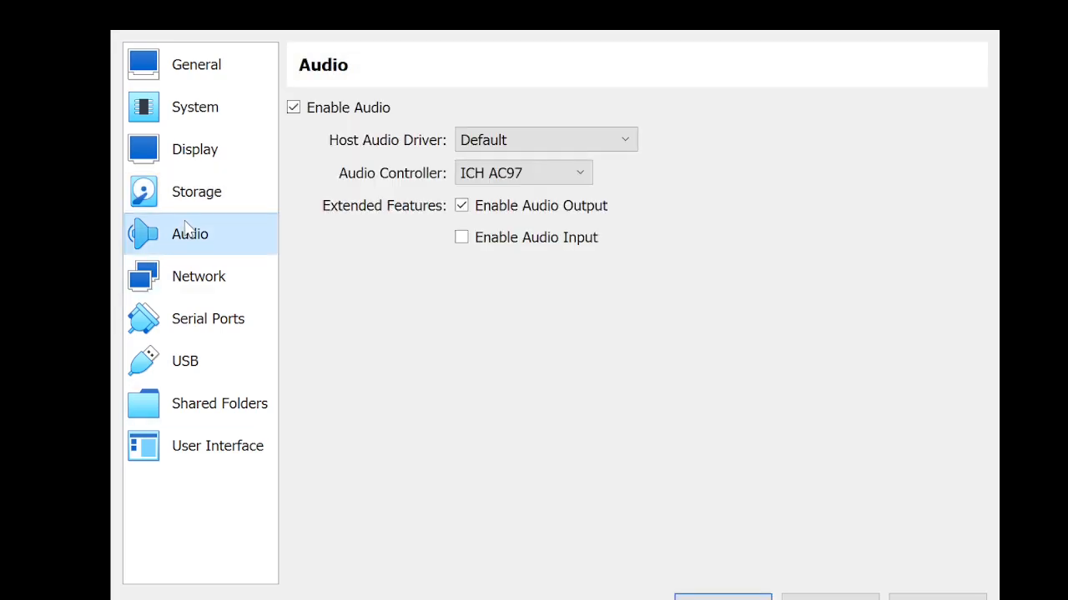
click(198, 201)
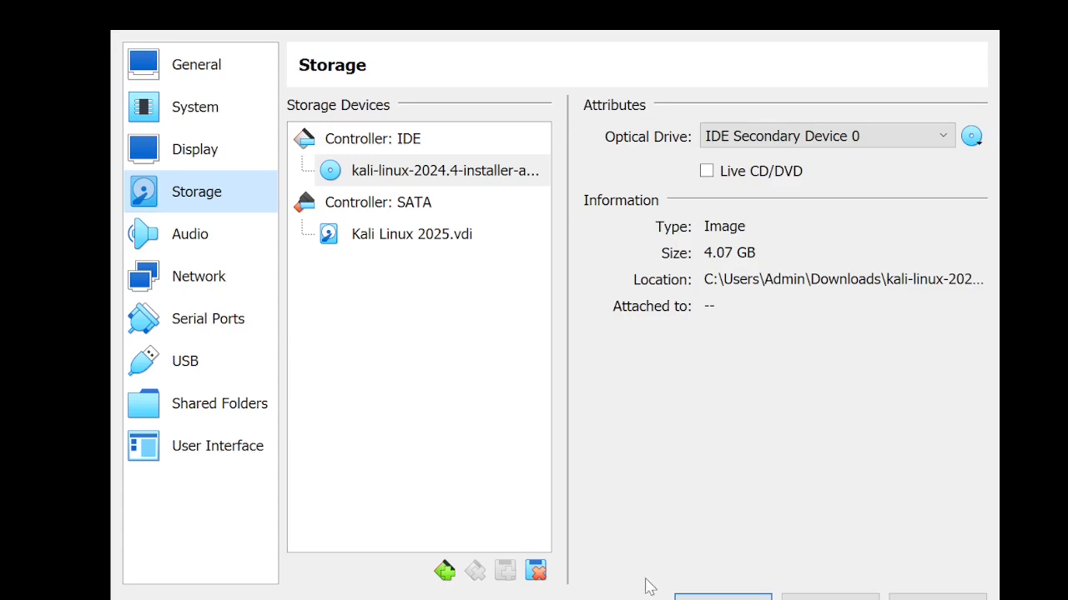
click(722, 598)
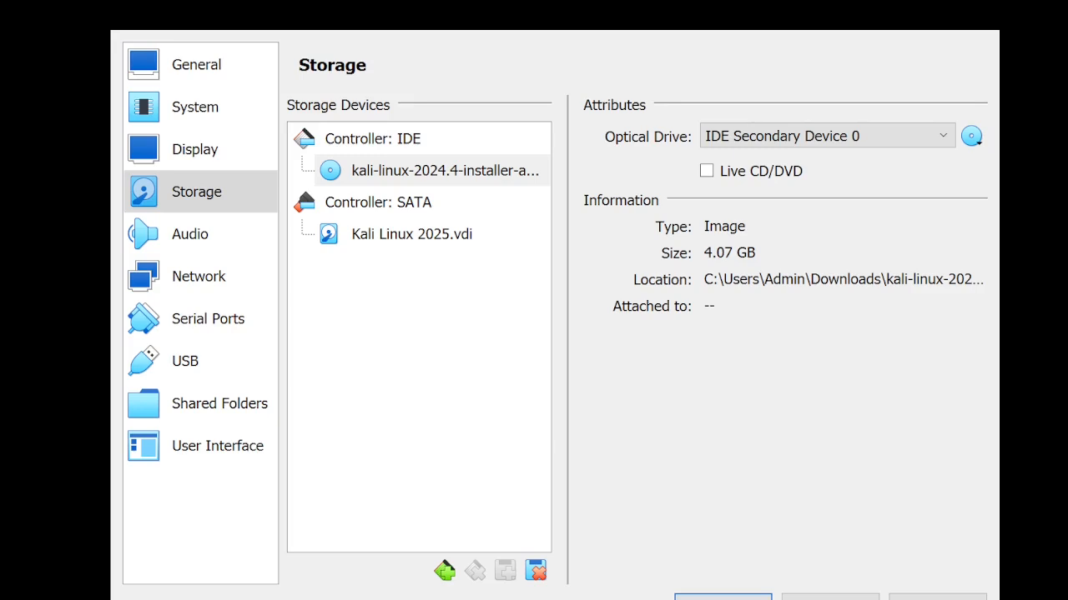
- Review the machine's audio, network, serial port, USB, shared folder and user interface settings
click(215, 246)
click(207, 283)
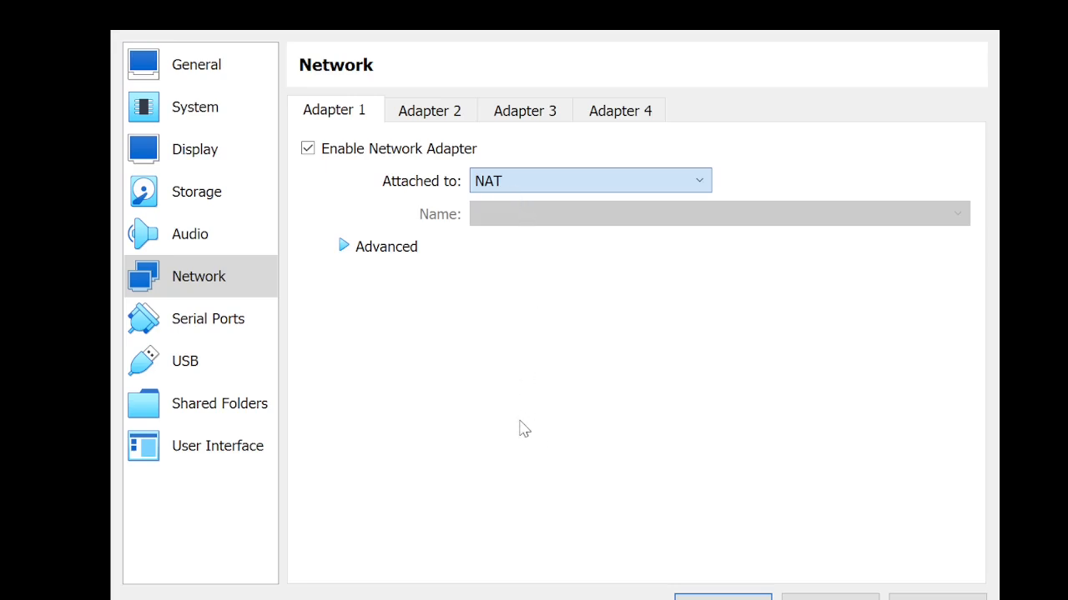
click(678, 426)
click(193, 315)
click(205, 362)
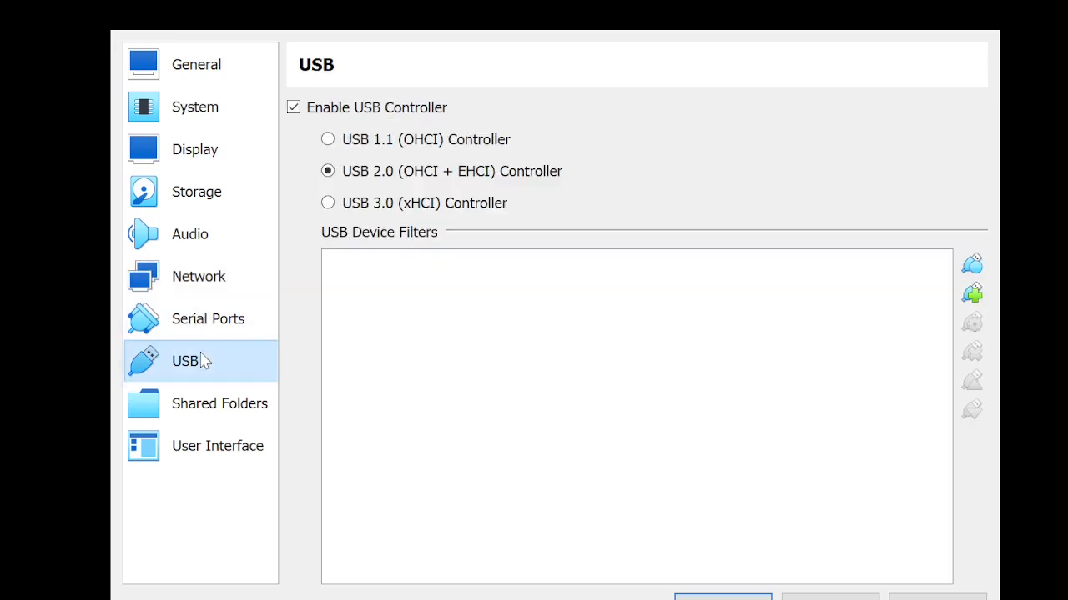
click(200, 417)
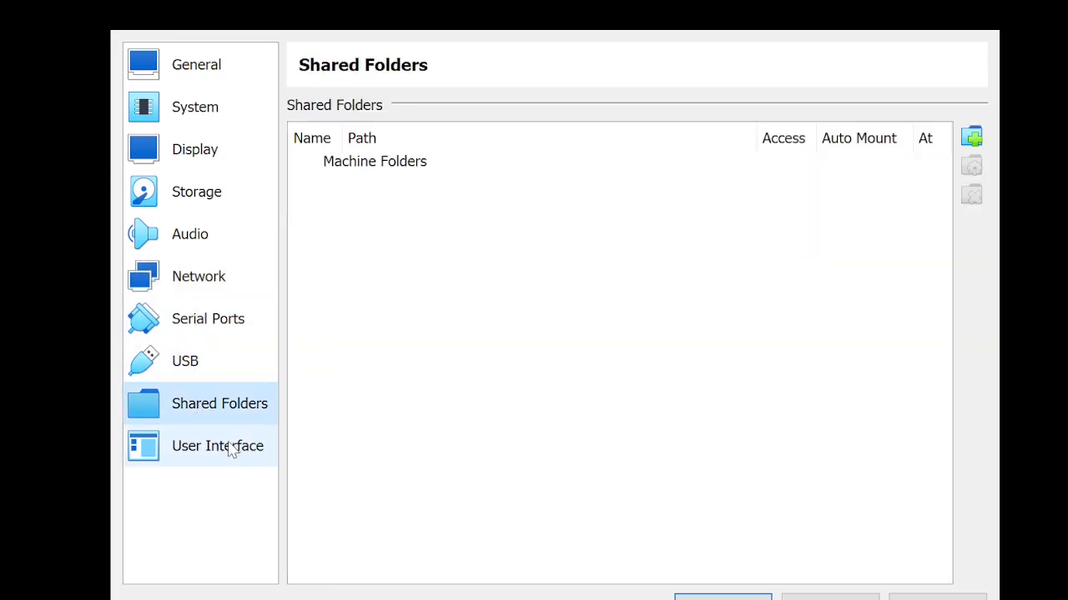
click(233, 444)
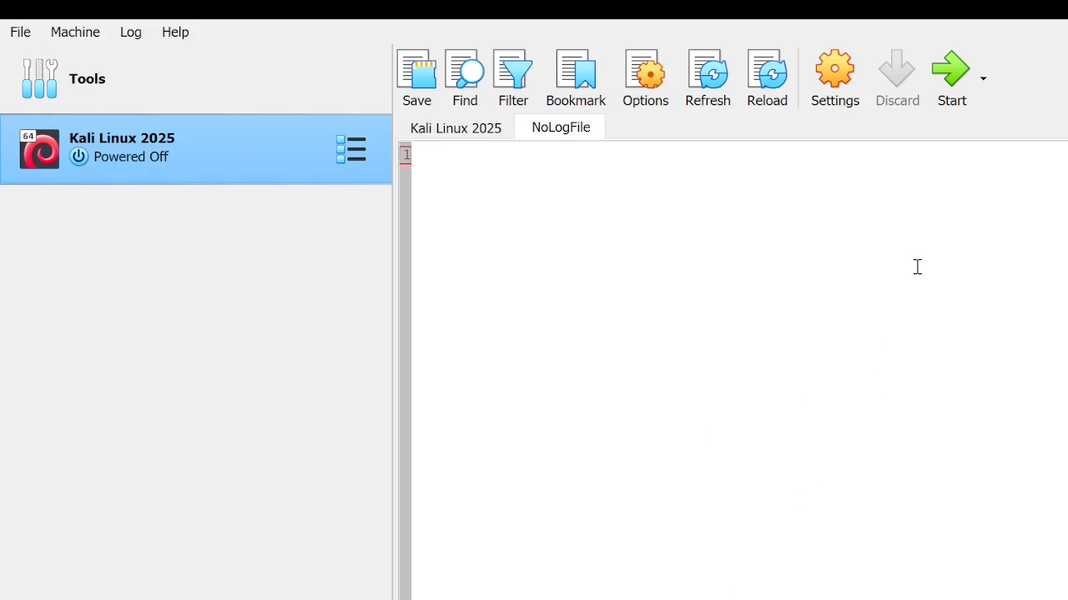
- Start the Kali Linux 2025 machine, launch the graphical install and dismiss the notifications
click(936, 93)
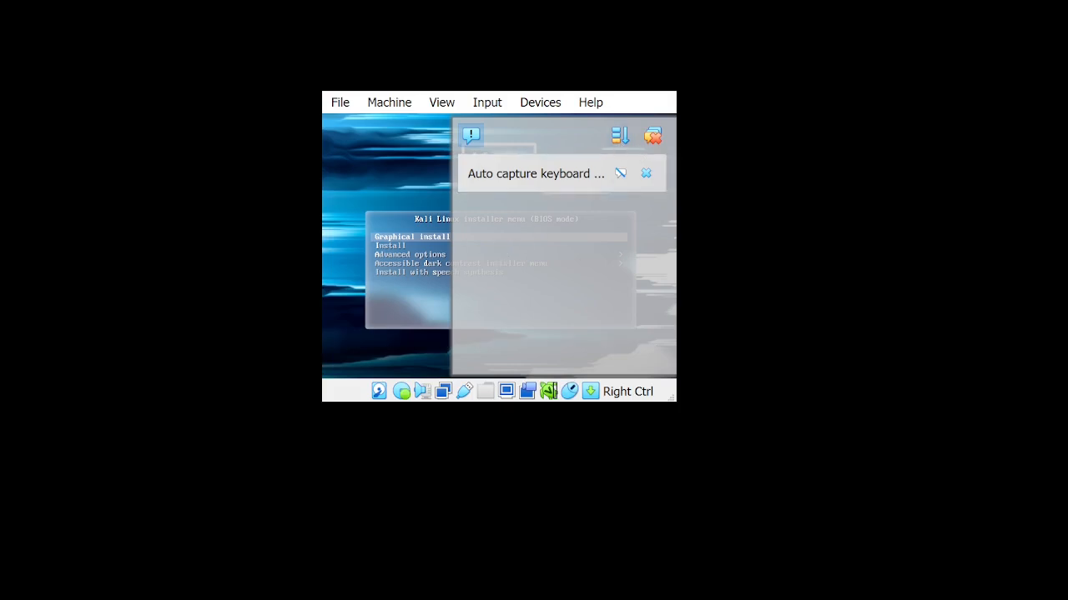
click(656, 139)
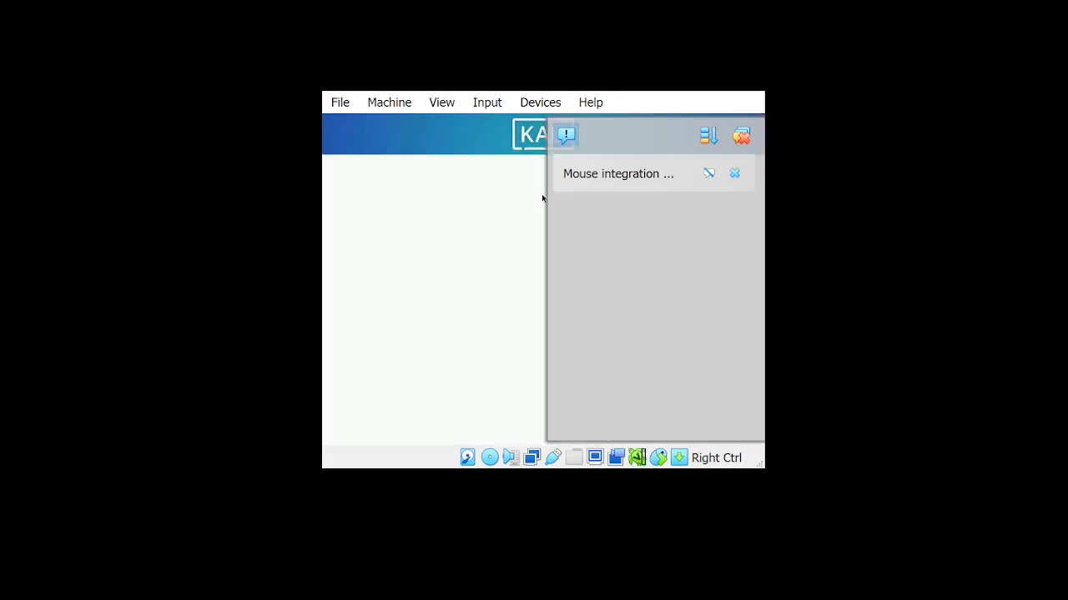
click(741, 136)
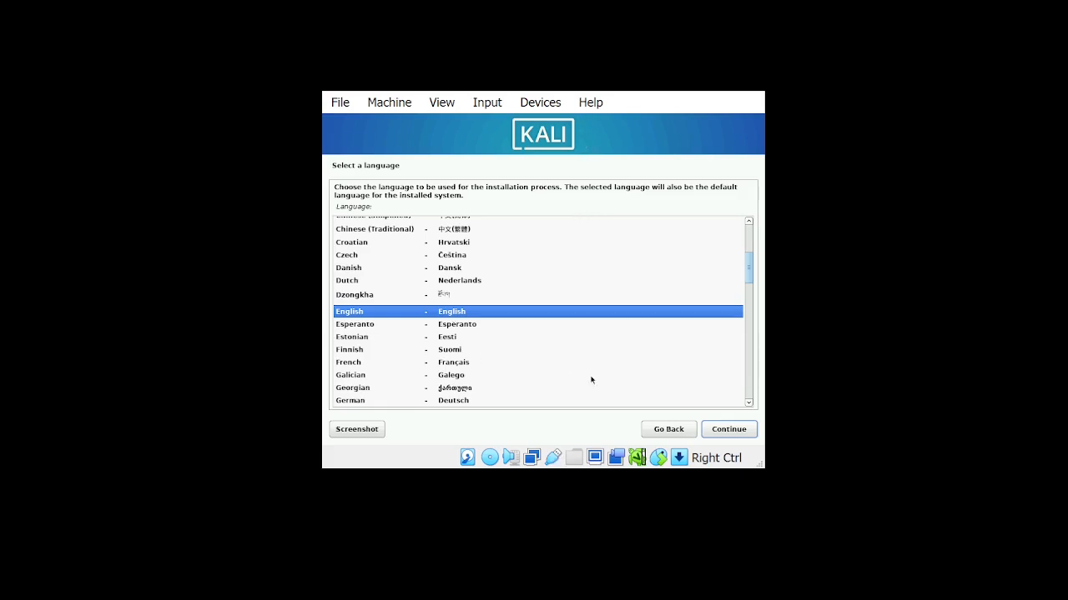
- Accept English as the installation language and set the location to Kenya under other, Africa
click(734, 431)
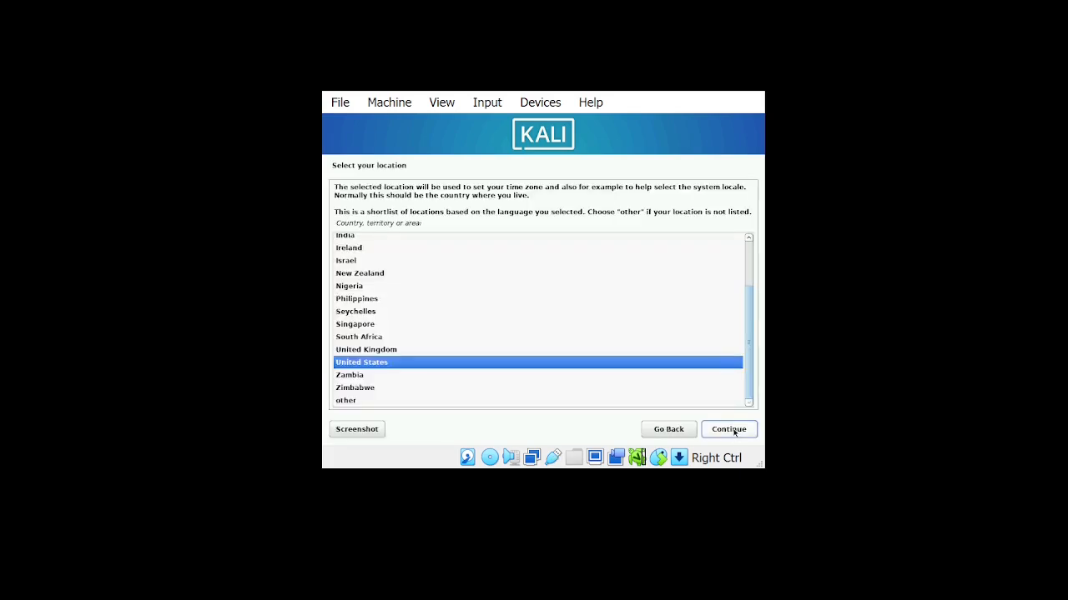
scroll(403, 316, up, 2)
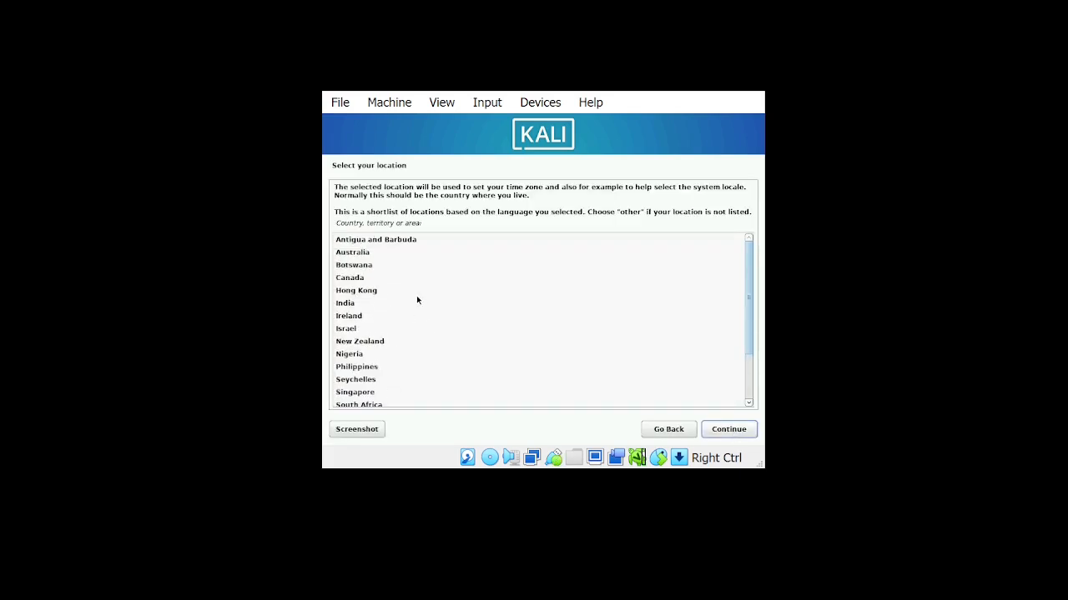
scroll(402, 296, down, 2)
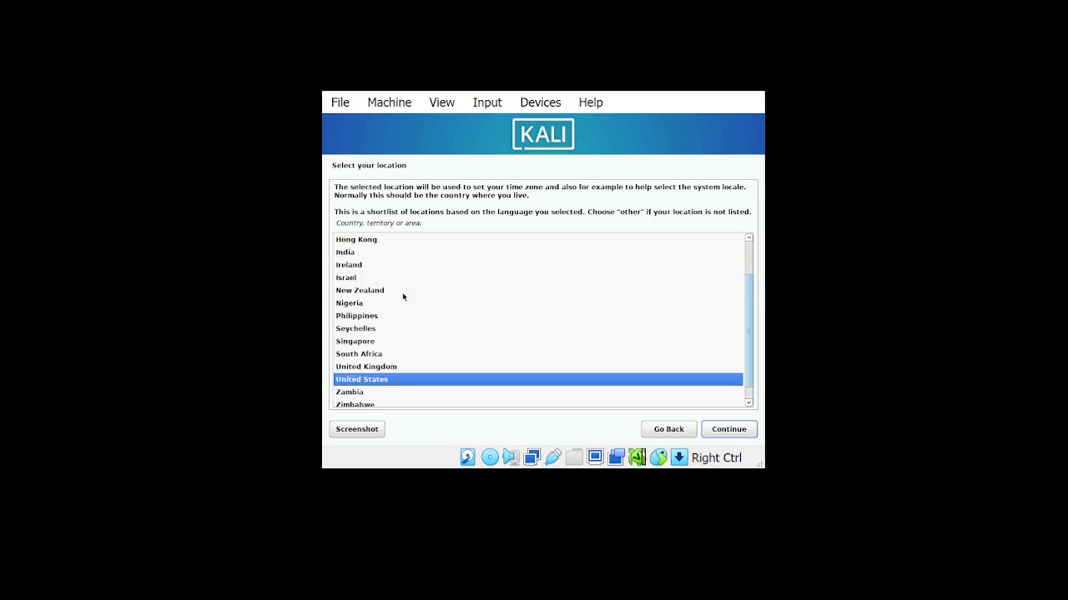
scroll(402, 292, down, 1)
click(355, 401)
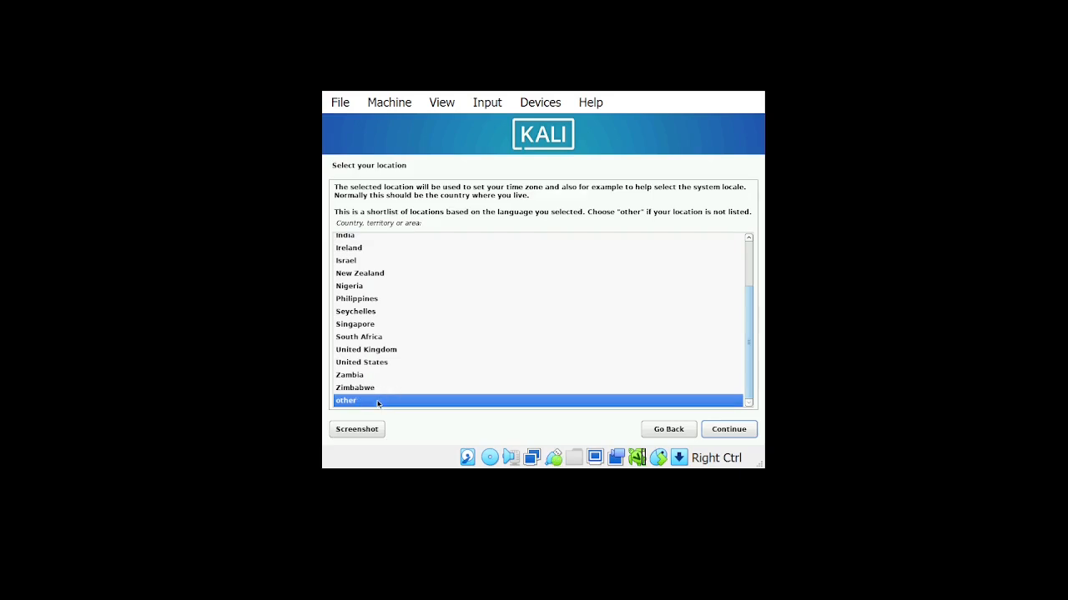
double_click(378, 402)
click(367, 242)
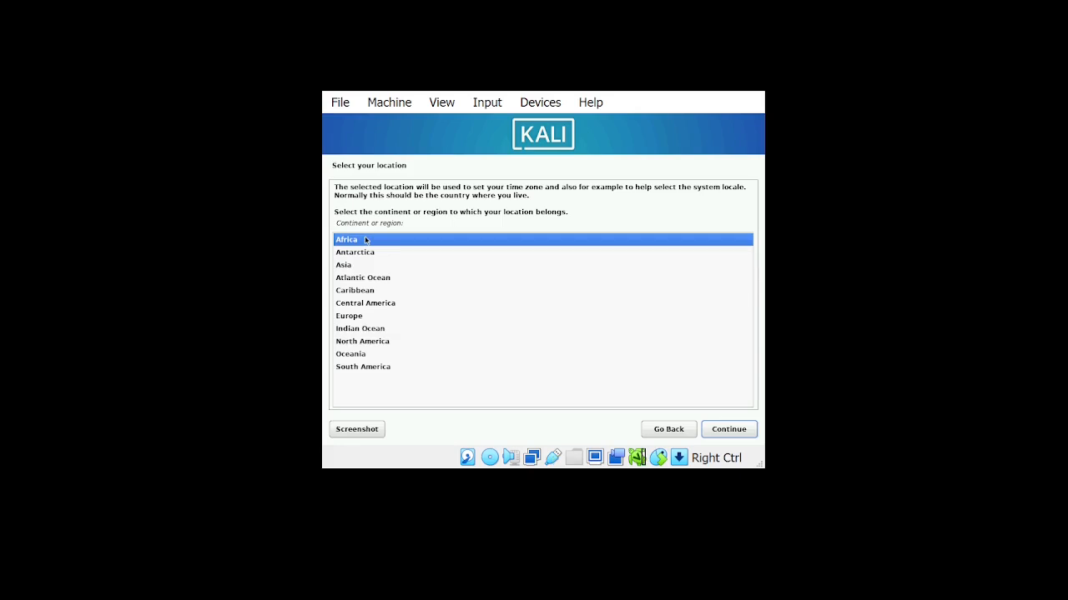
double_click(365, 241)
scroll(404, 306, down, 3)
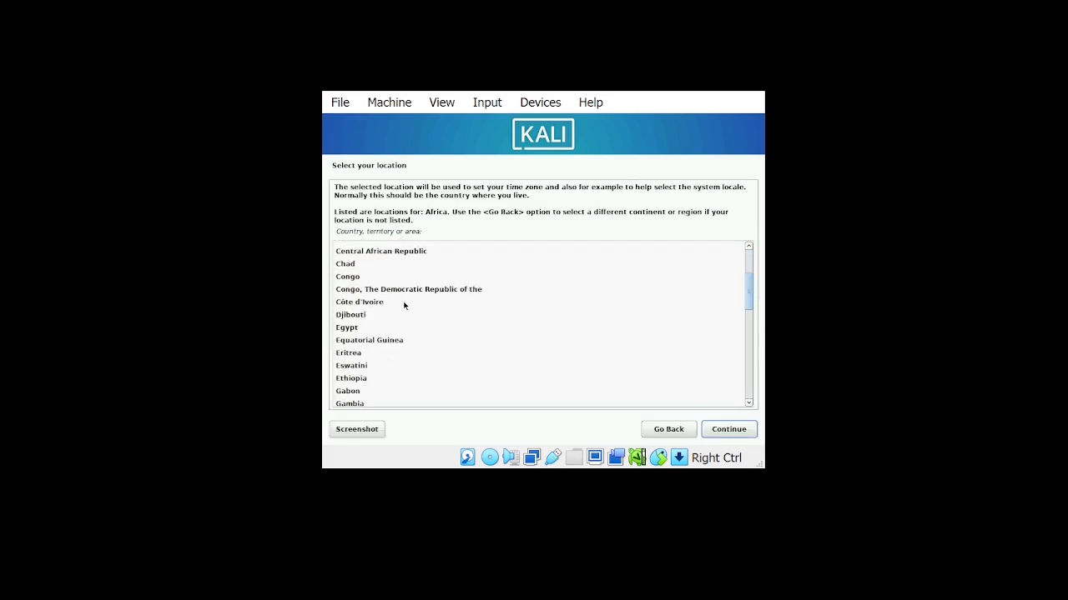
scroll(403, 305, down, 3)
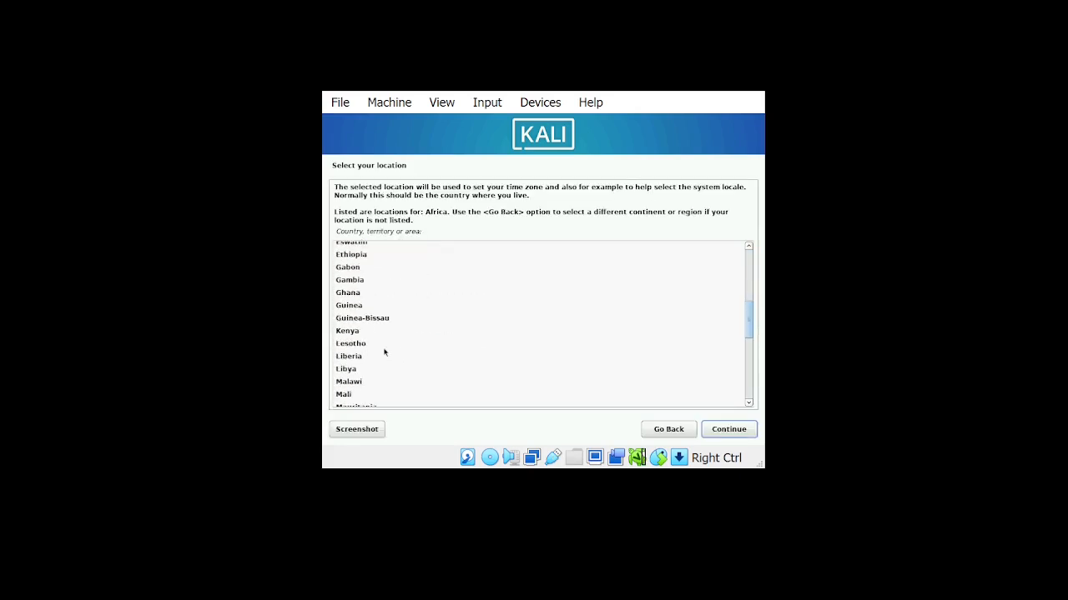
click(341, 331)
click(739, 434)
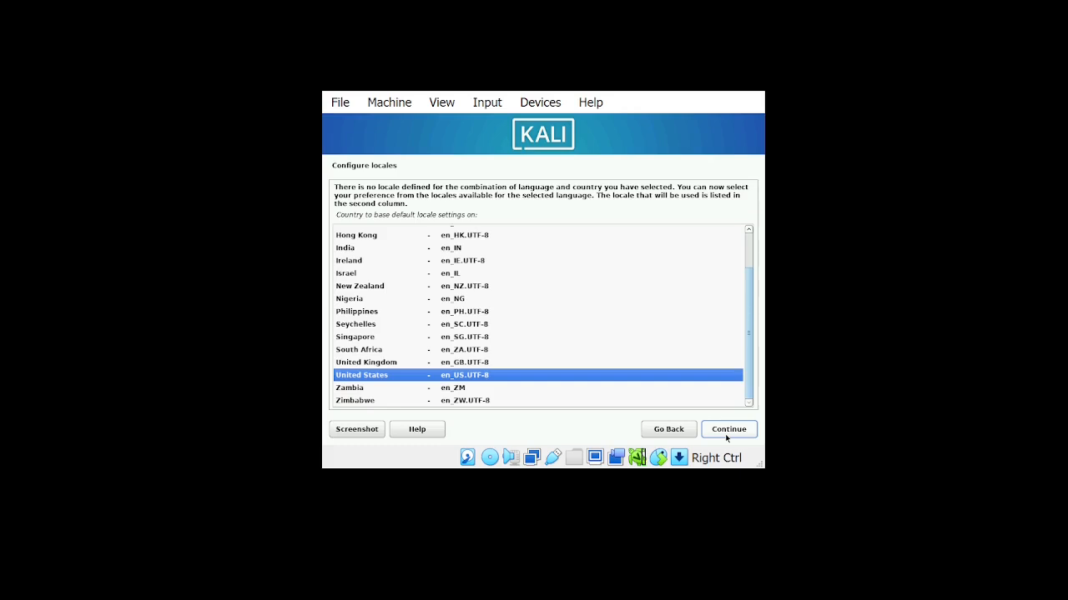
- Base the default locale on United States (en_US.UTF-8) and use the American English keymap
scroll(579, 355, up, 2)
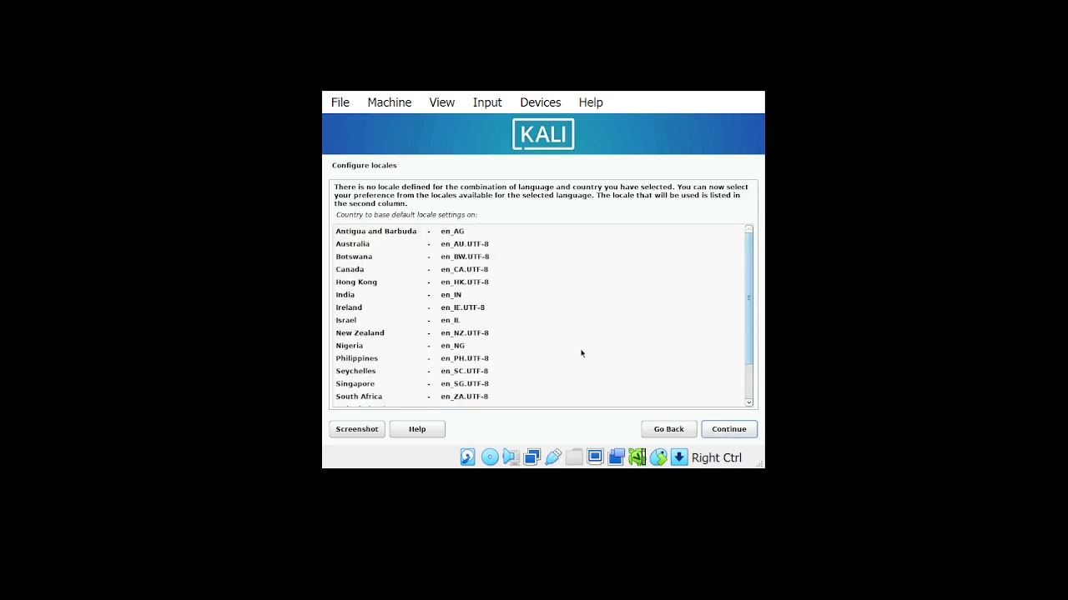
scroll(582, 354, down, 2)
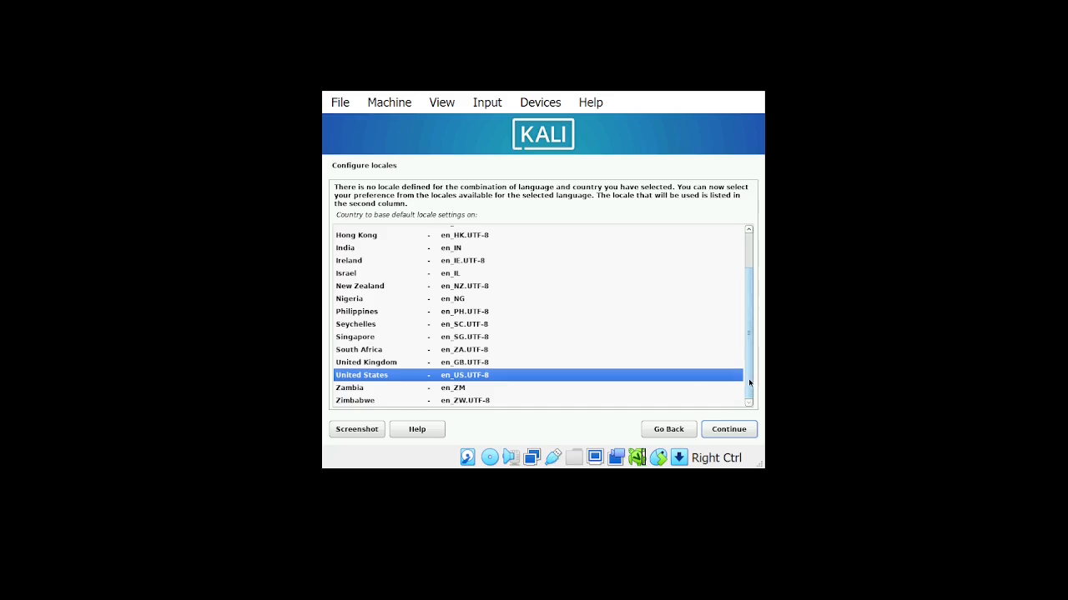
drag(753, 382, 748, 339)
scroll(751, 292, down, 2)
click(729, 431)
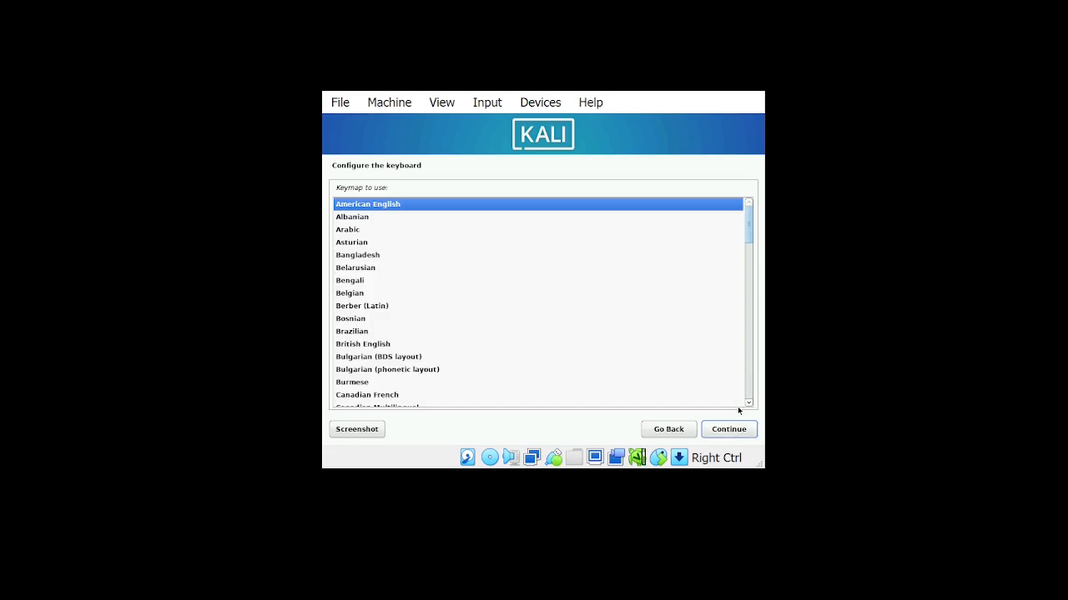
click(728, 433)
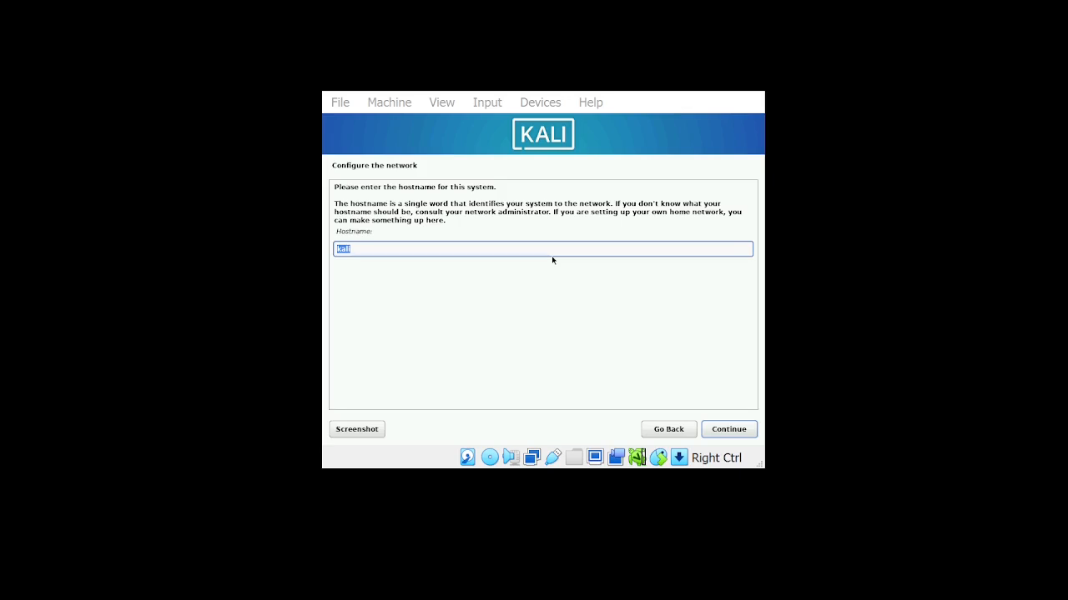
- Accept "kali" as the hostname and leave the domain name blank
click(743, 434)
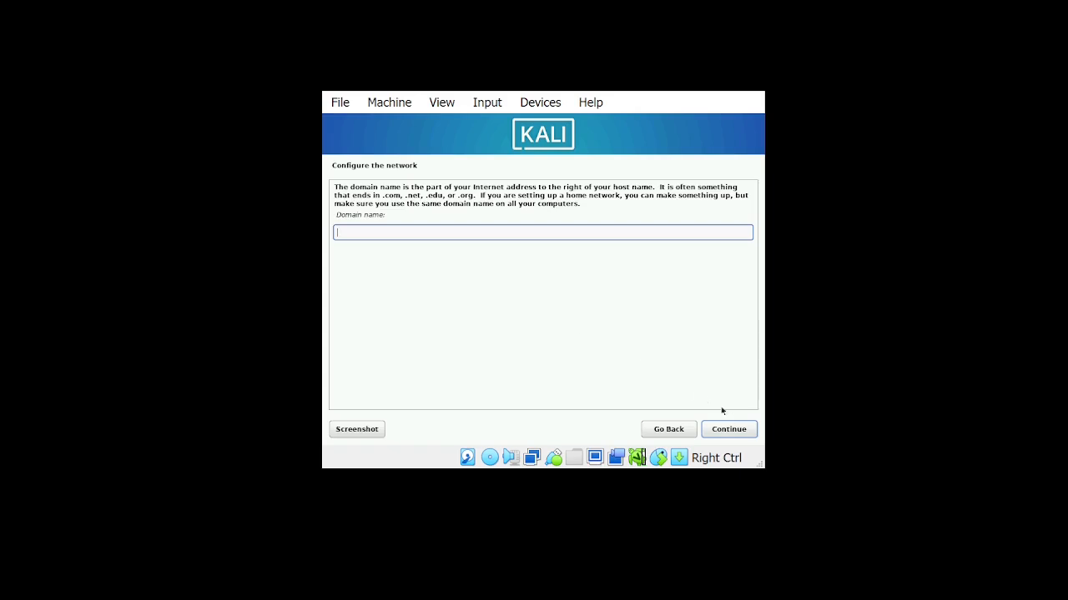
click(739, 432)
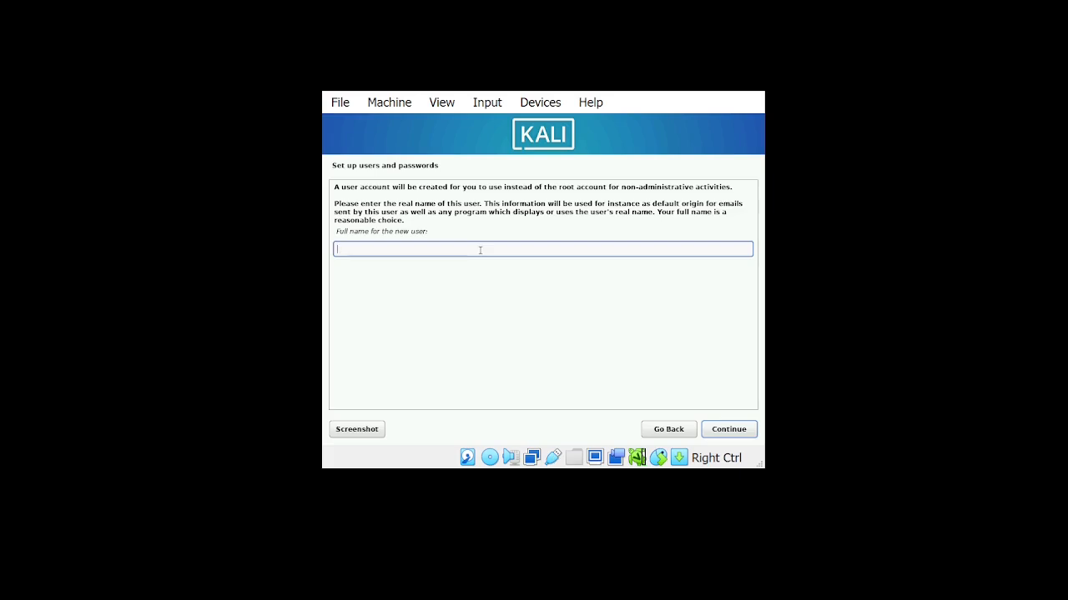
text(k)
text(inux)
key(BackSpace)
key(BackSpace)
key(BackSpace)
key(BackSpace)
key(BackSpace)
text(Kali)
key(BackSpace)
key(BackSpace)
key(BackSpace)
key(BackSpace)
- Enter "Linux" as the new user's full name and continue to the username
text(Linux)
click(734, 435)
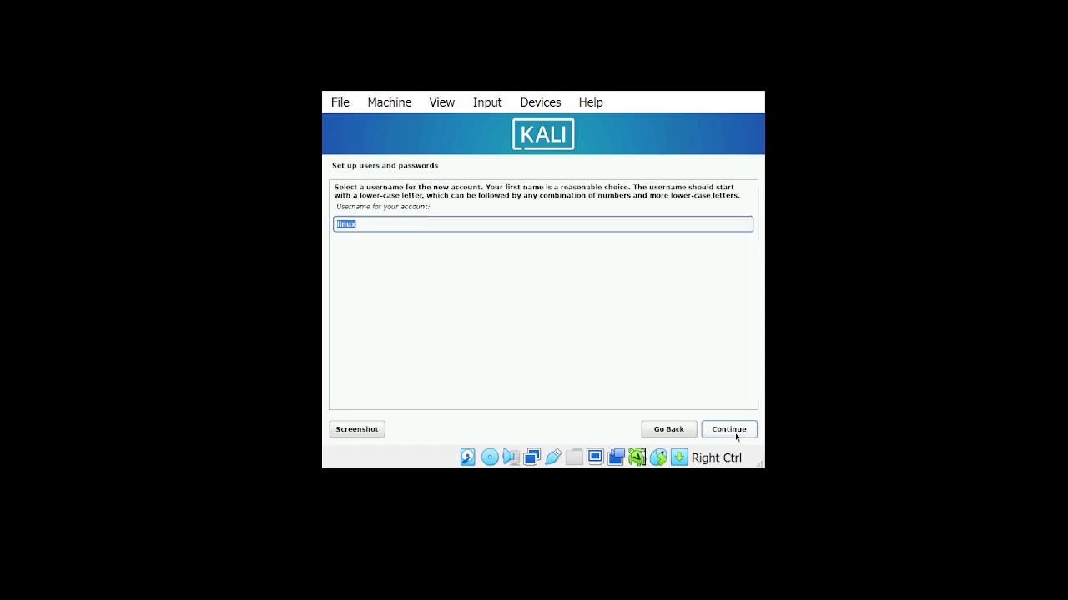
- Accept "linux" as the account's username, then enter and verify the new user's password
click(729, 429)
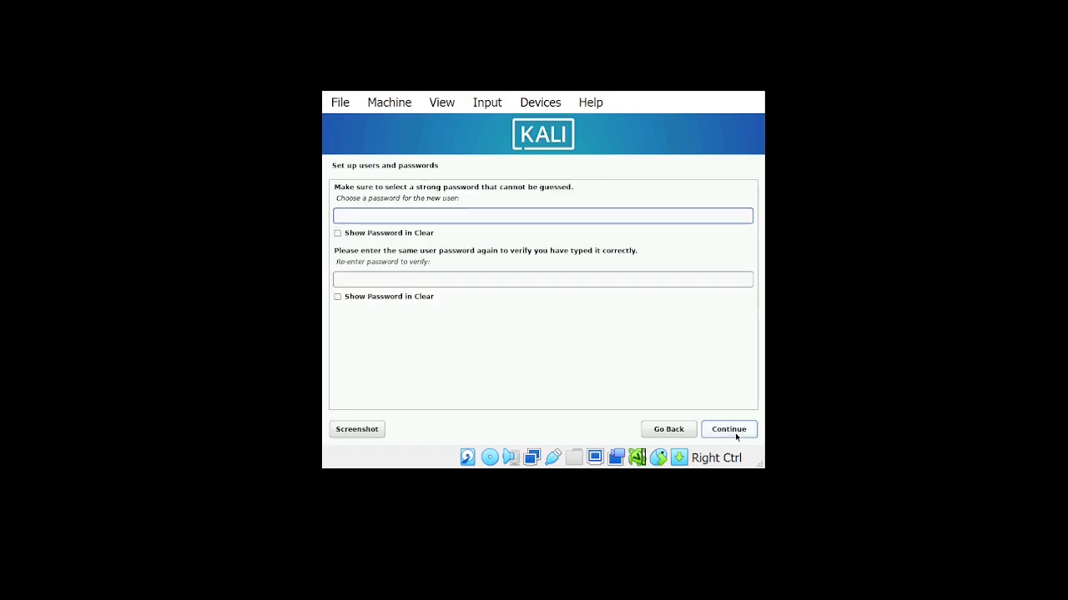
text(●●●●)
click(515, 279)
text(●●●●)
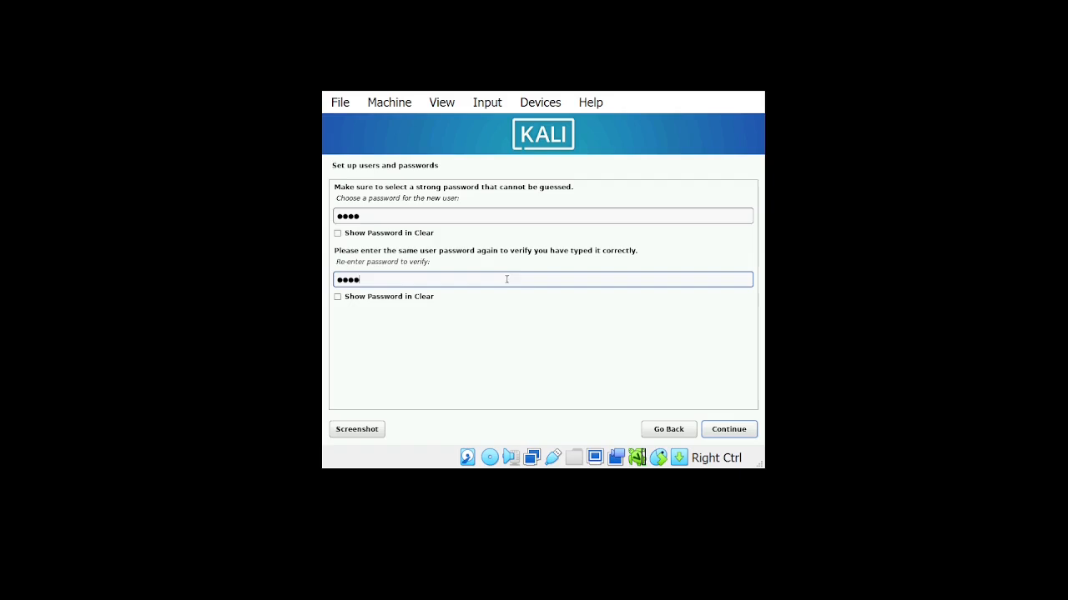
click(728, 430)
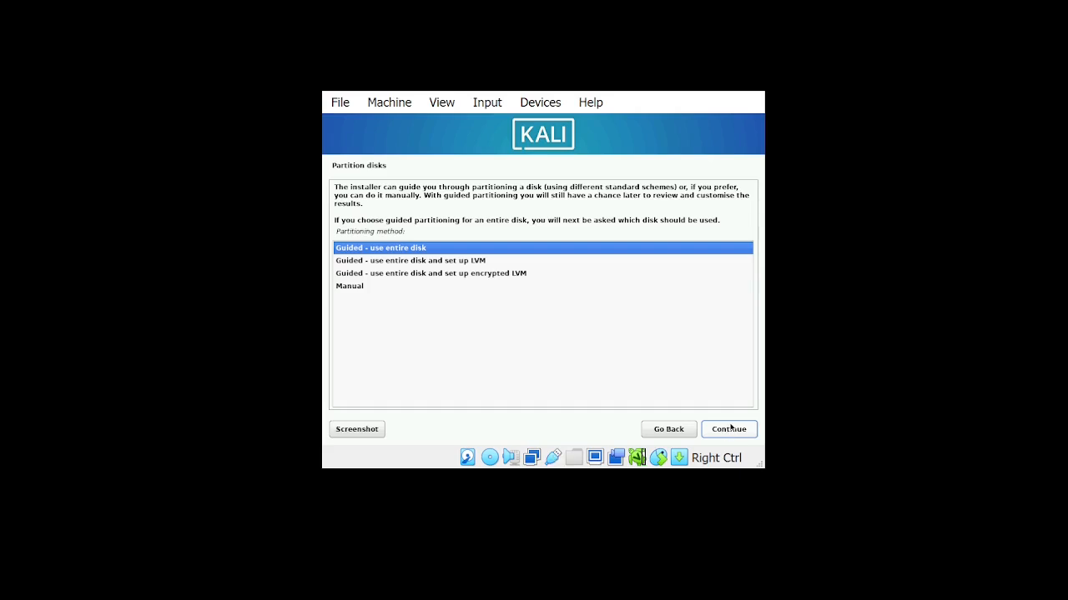
- Partition the entire 53.7 GB VBOX HARDDISK (sda) with the guided method, keeping all files in one partition
click(731, 429)
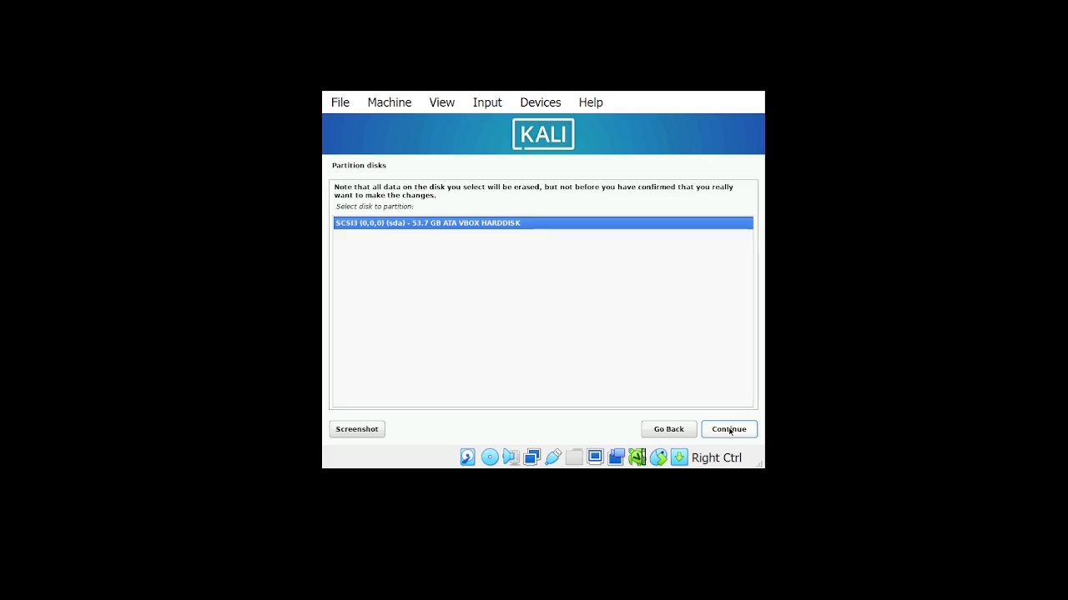
click(730, 429)
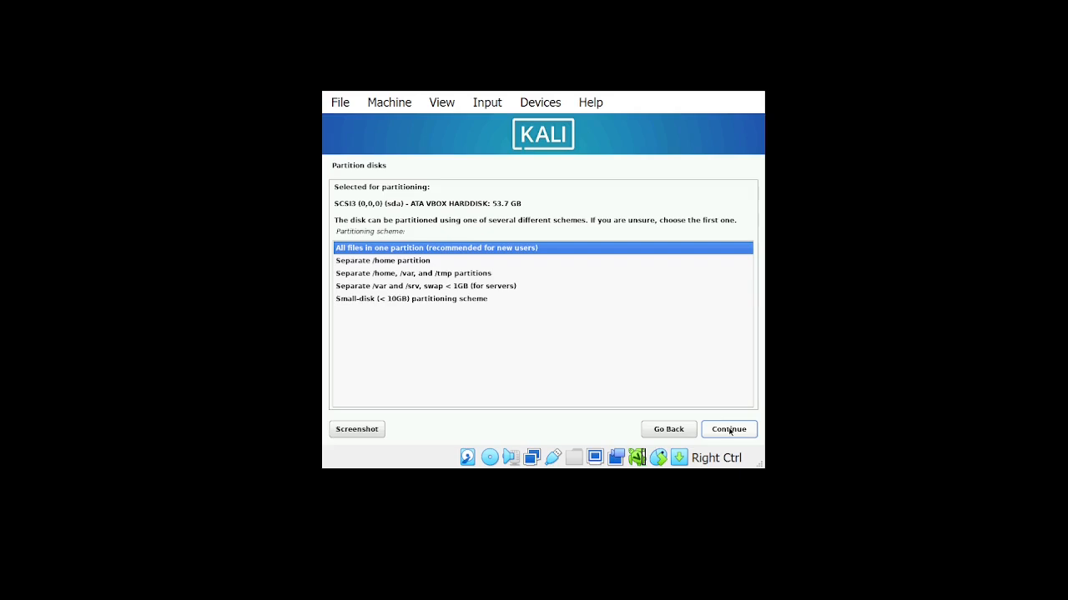
click(729, 429)
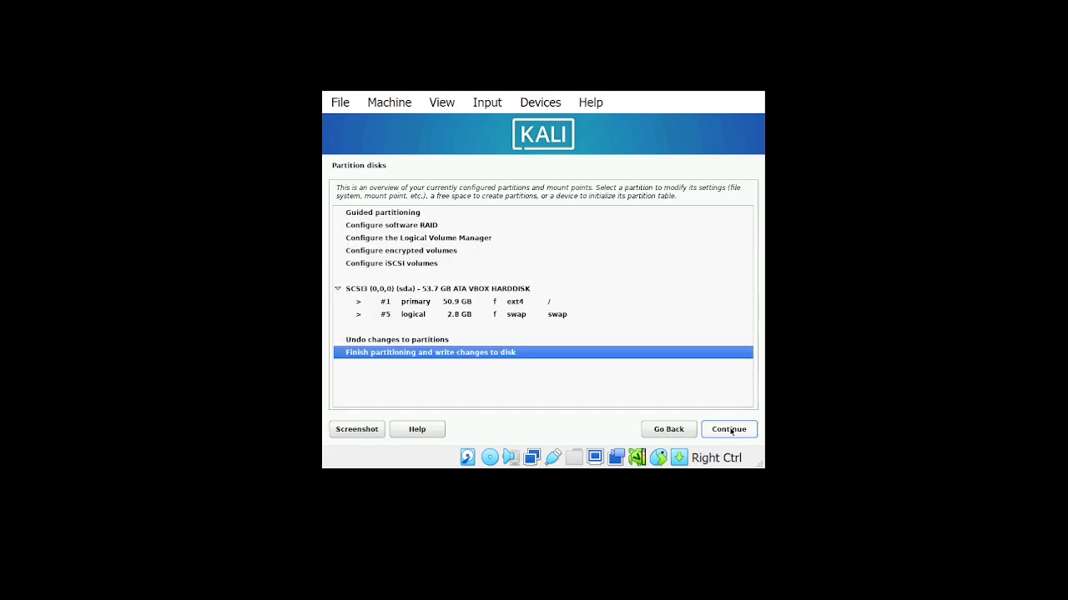
- Finish partitioning and agree to write the changes to the disk
click(729, 429)
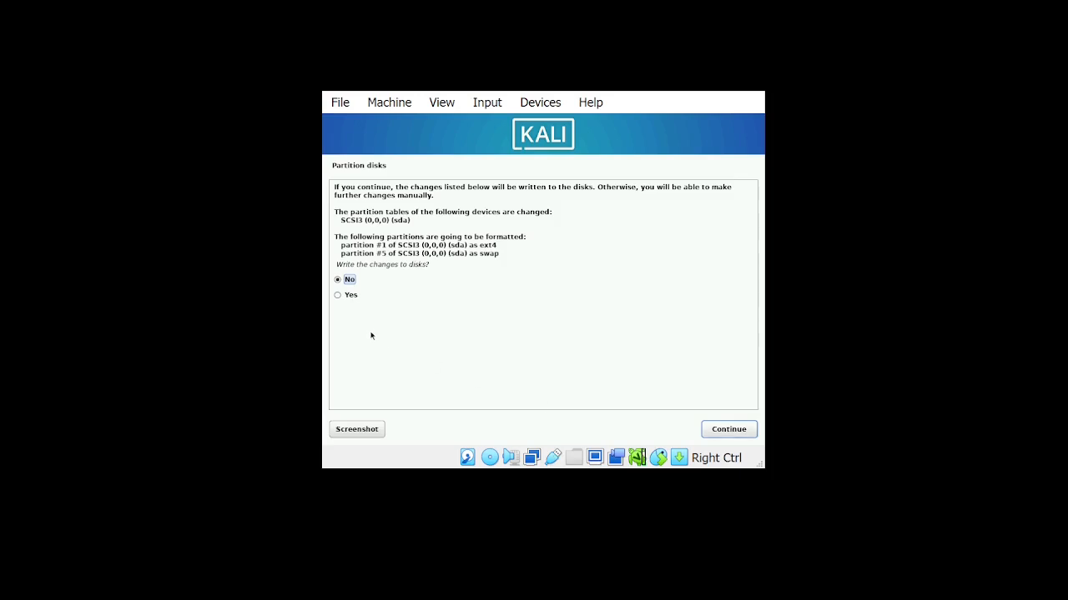
click(337, 297)
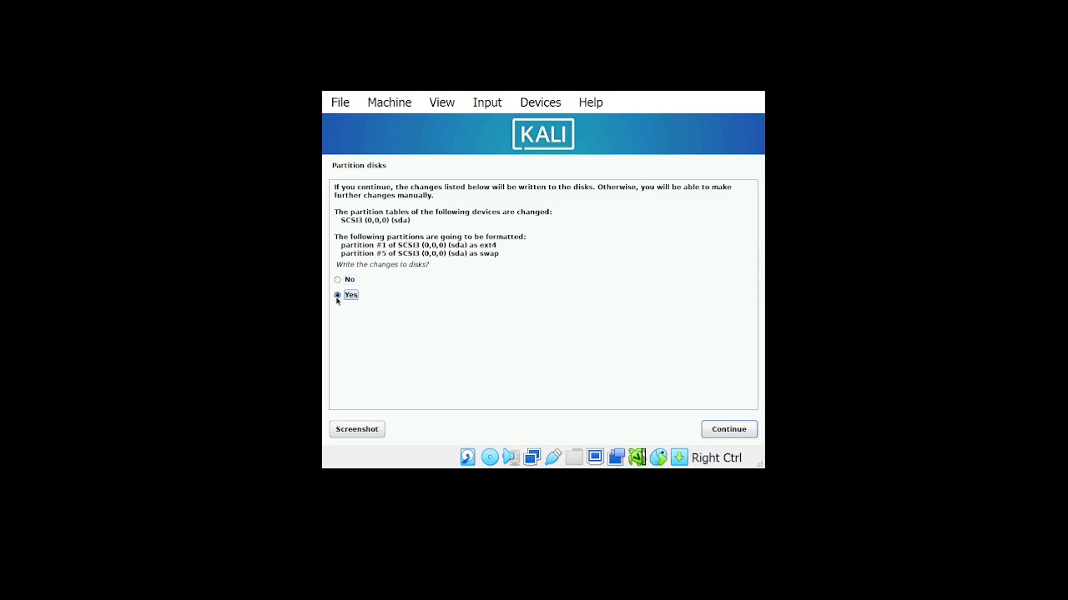
click(727, 430)
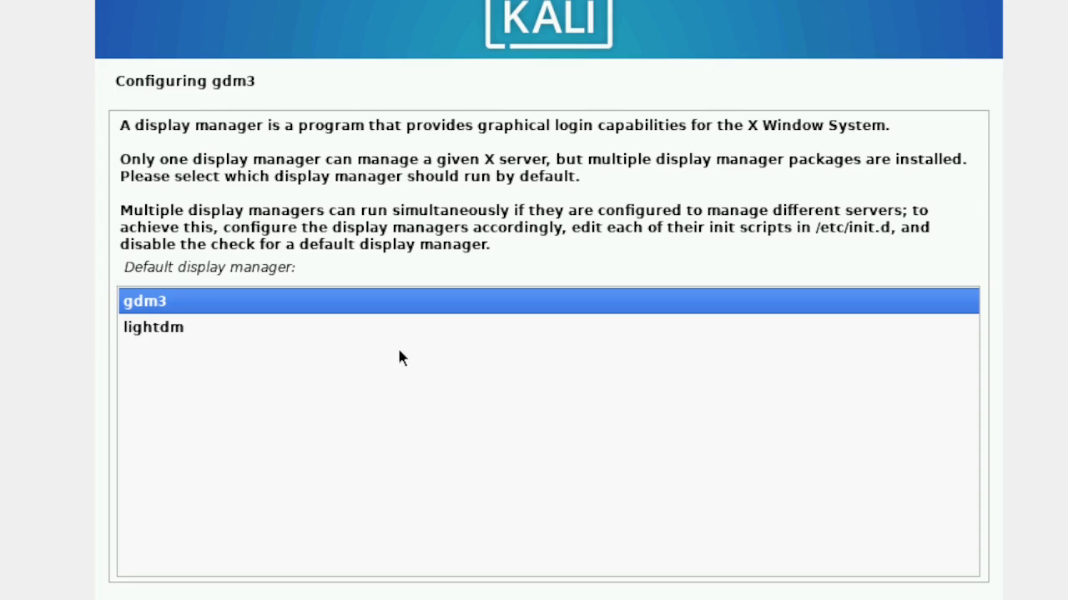
- Keep gdm3 as the default display manager and install the GRUB boot loader to the primary drive /dev/sda
click(953, 599)
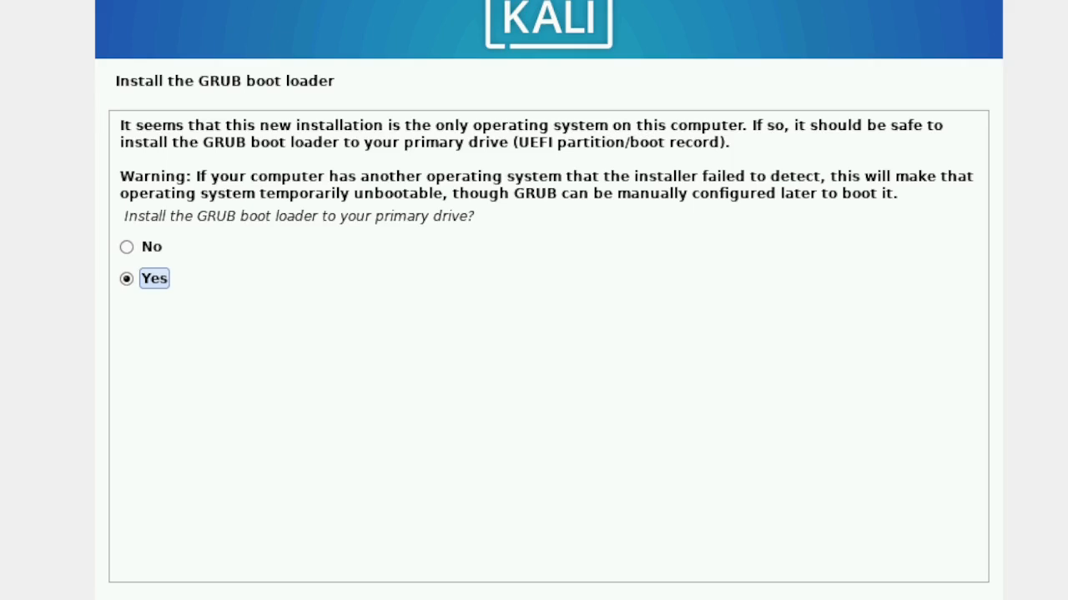
key(Return)
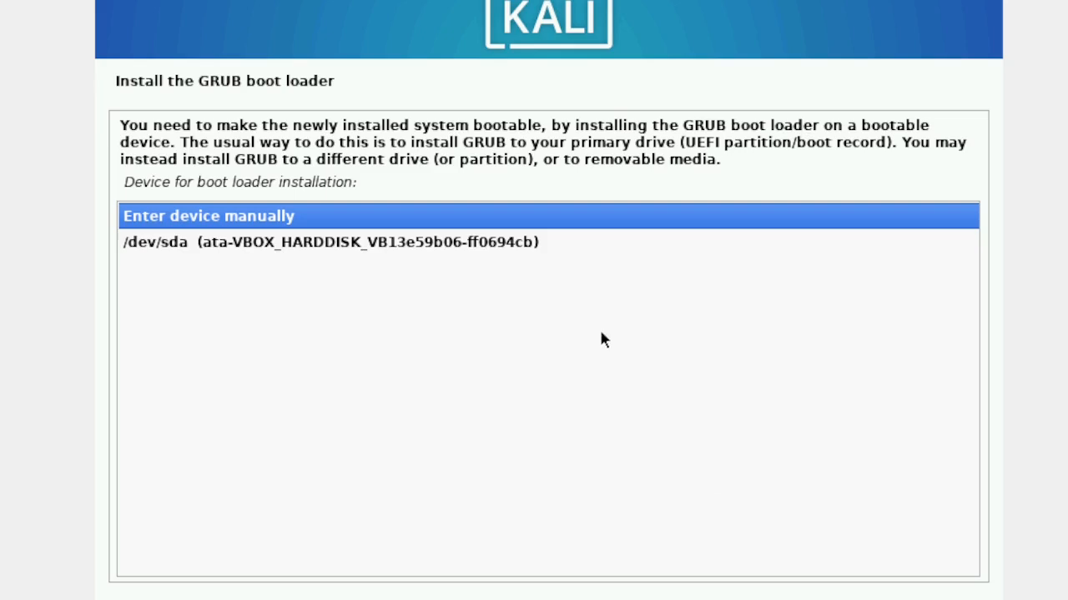
double_click(548, 253)
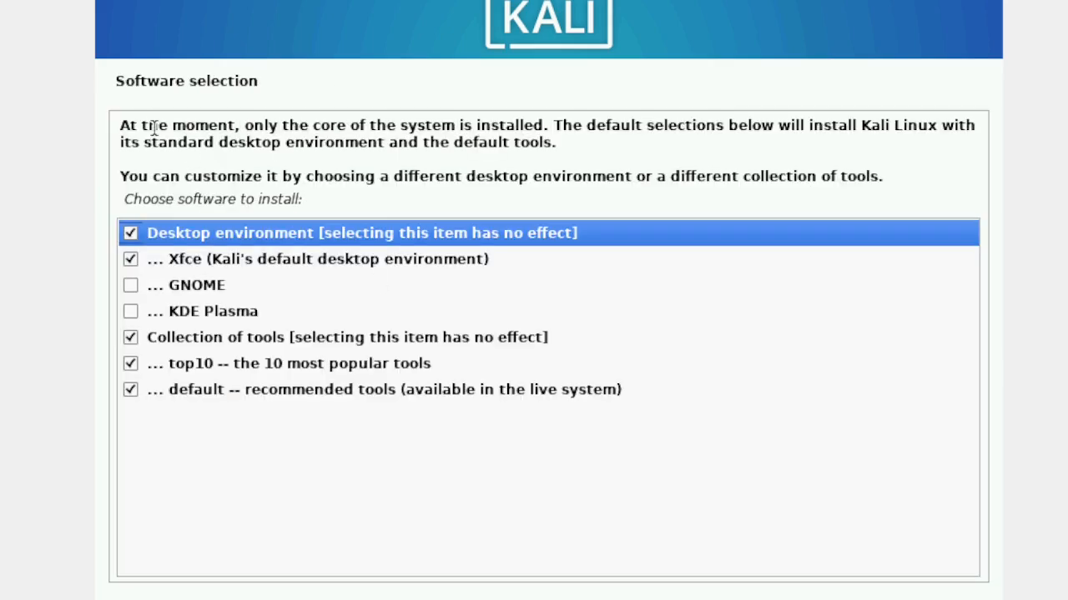
- Add GNOME to the default software selection of Xfce, top10 and default tools, and start the software installation
click(140, 289)
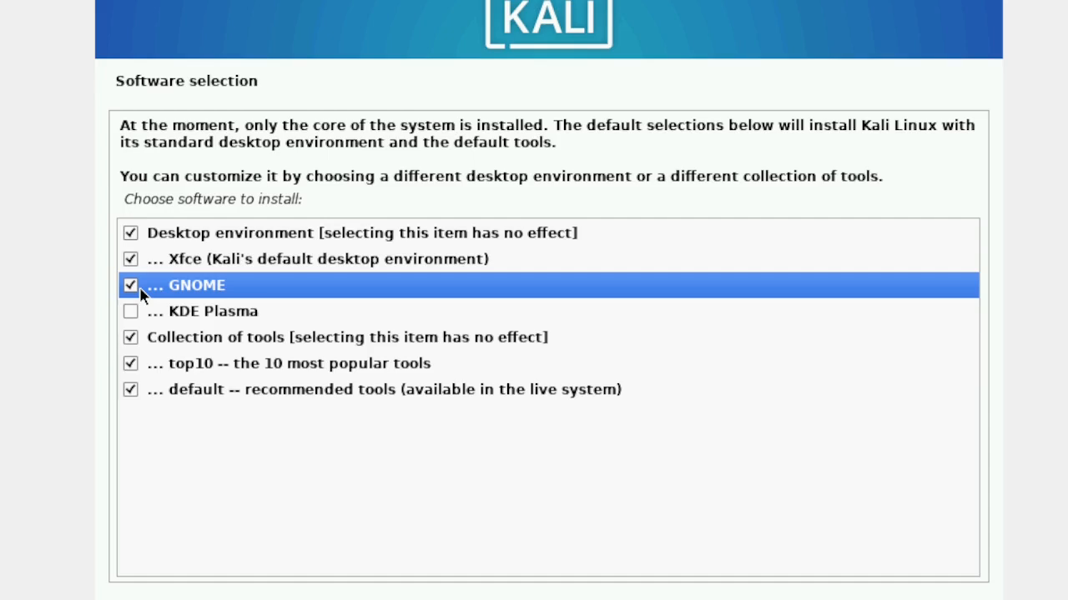
click(140, 294)
click(140, 293)
key(Return)
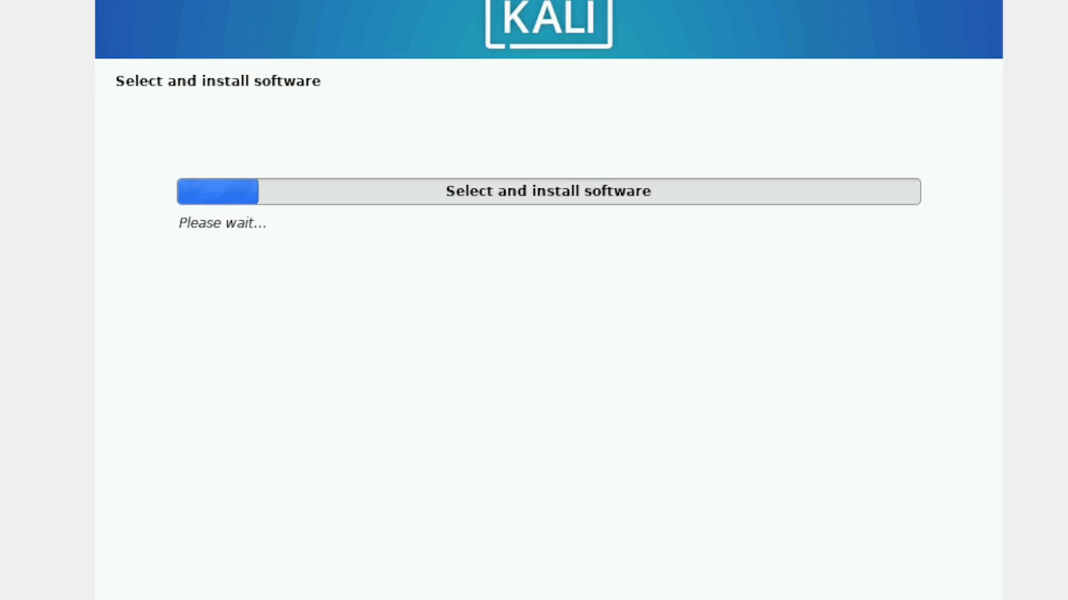